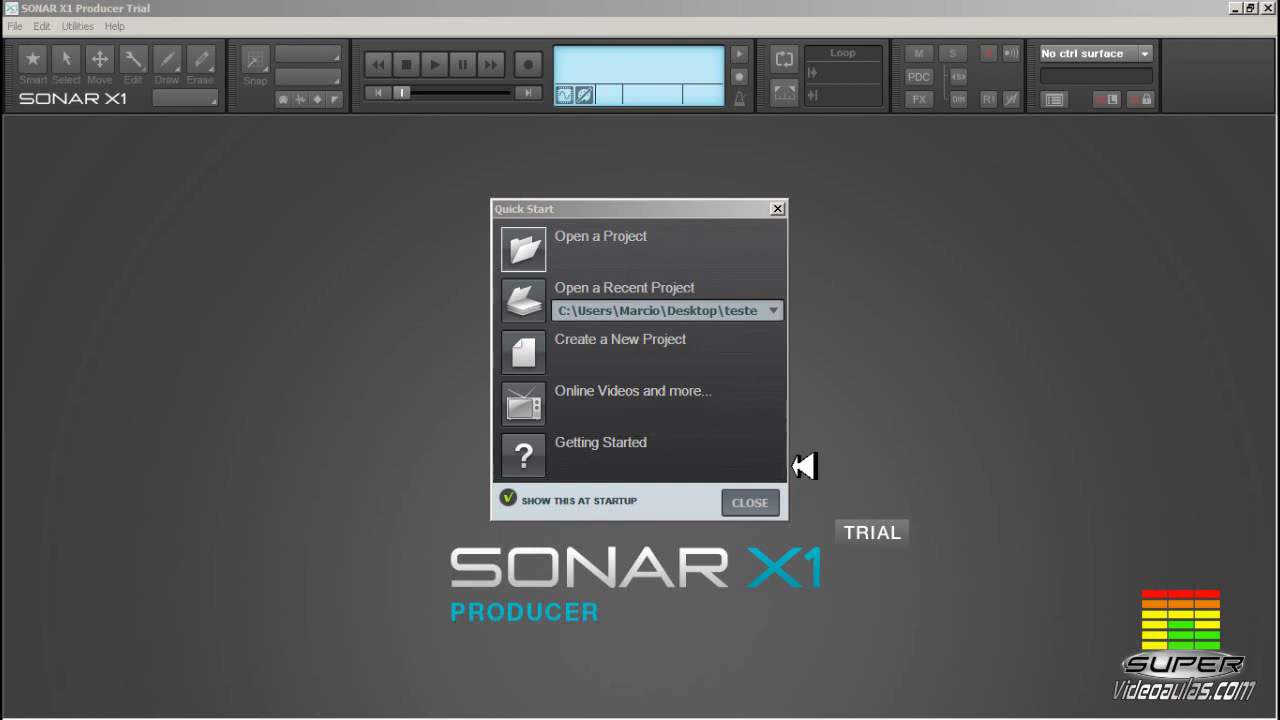
# Step: Dismiss the Quick Start window and open the program preferences with the Basic set of categories
pyautogui.click(762, 500)
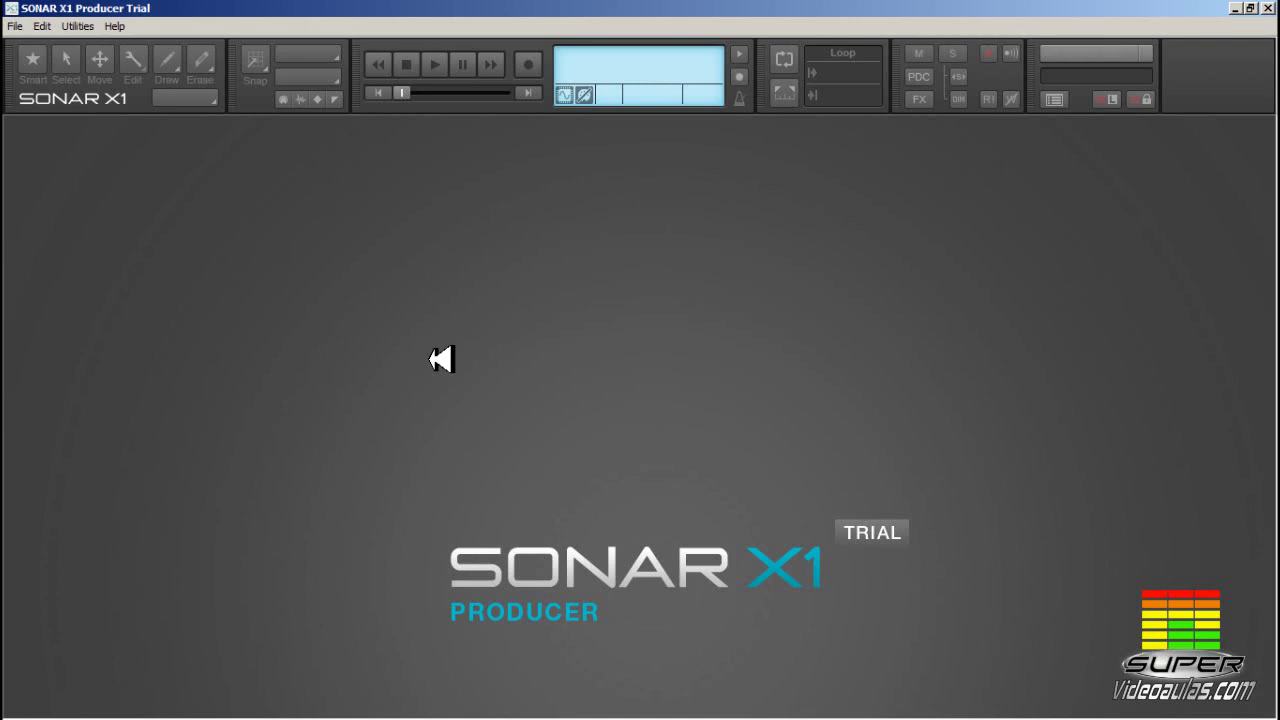
pyautogui.click(42, 26)
pyautogui.click(55, 46)
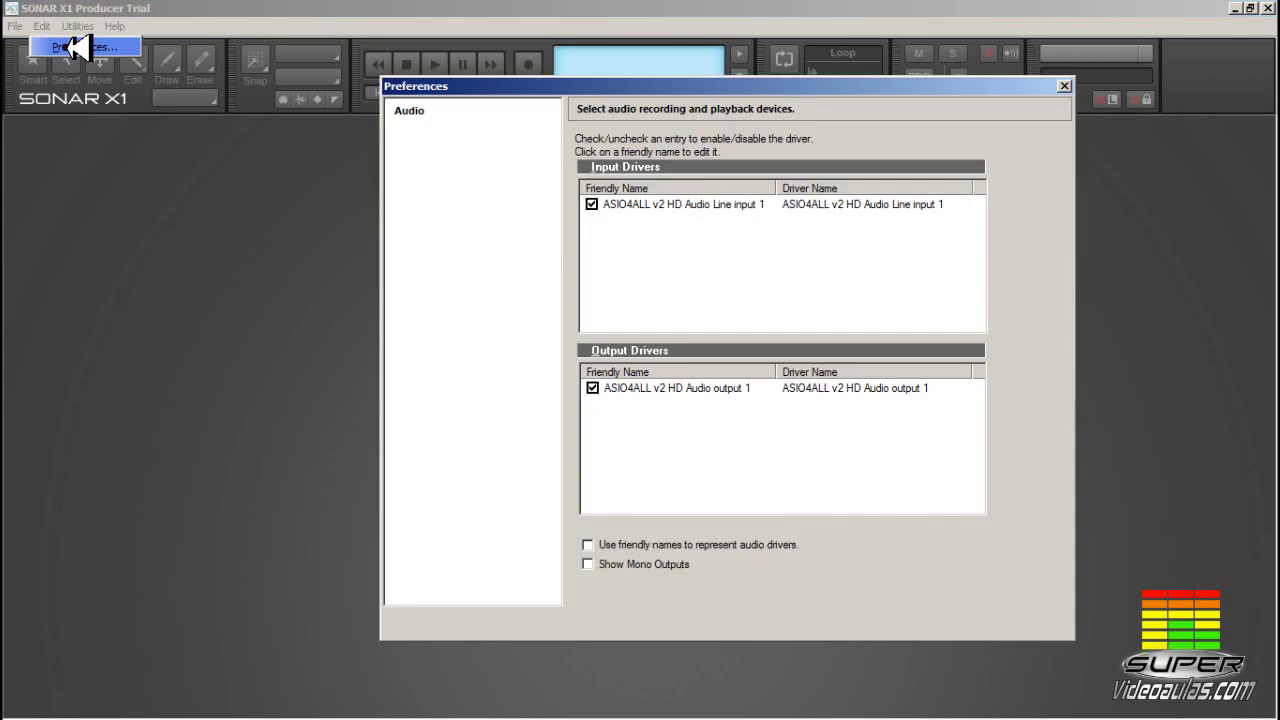
pyautogui.moveTo(710, 84); pyautogui.dragTo(596, 83)
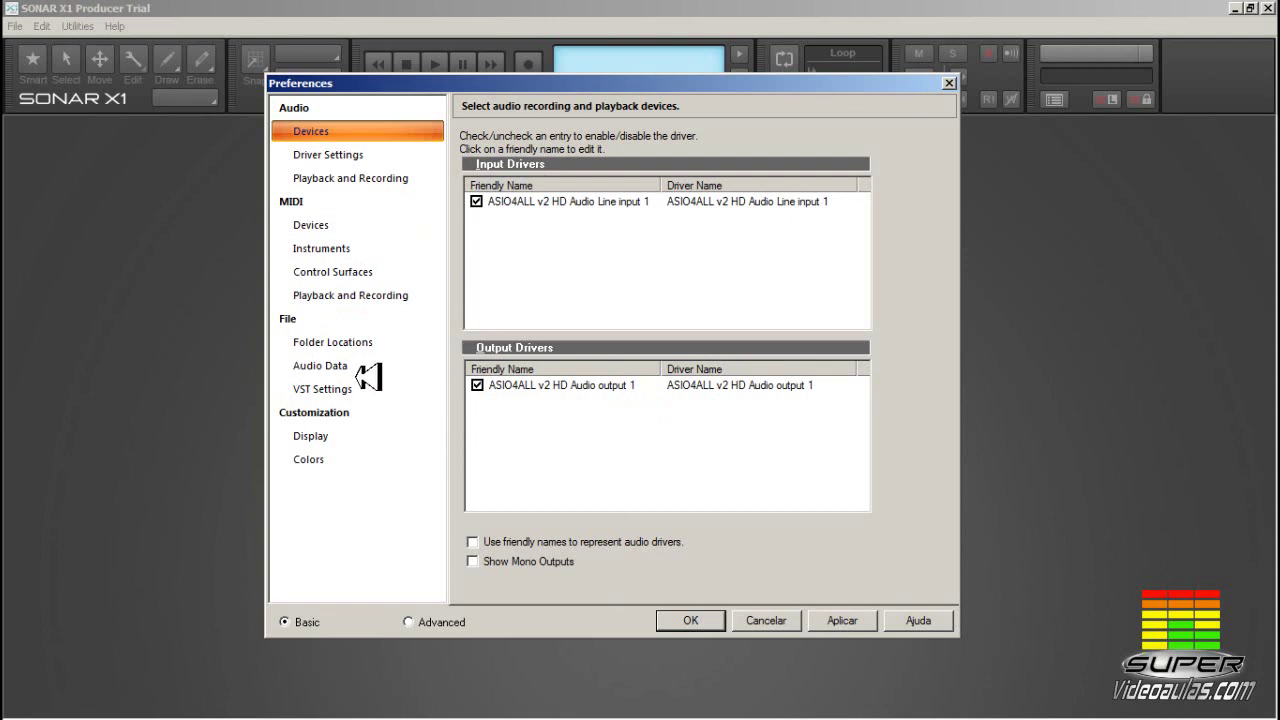
pyautogui.click(414, 622)
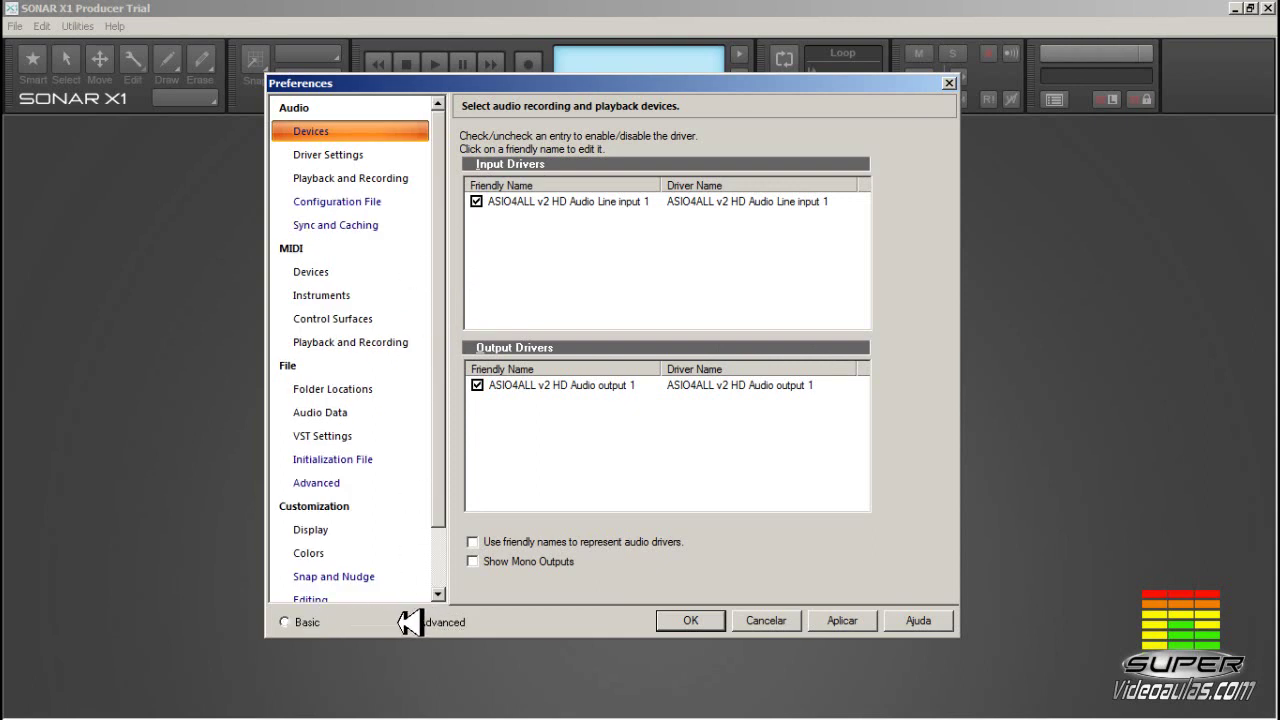
pyautogui.click(290, 622)
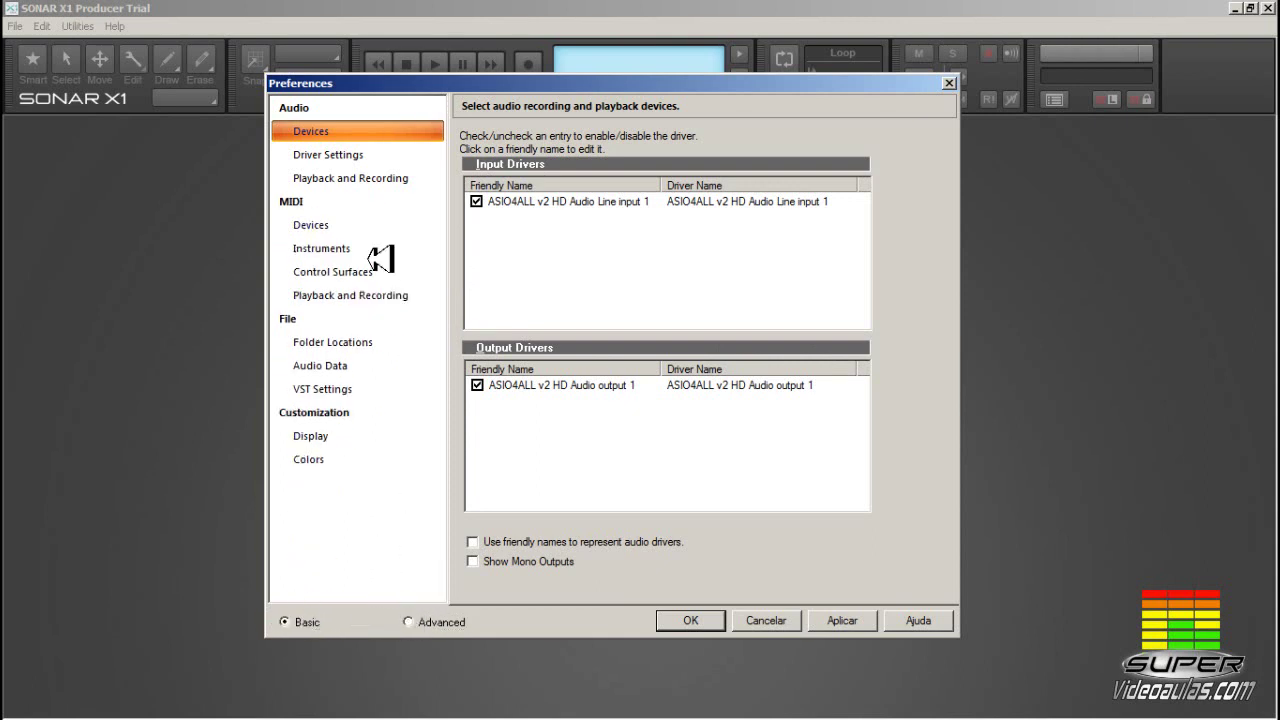
# Step: Set the audio playback and recording driver mode to ASIO with driver sharing enabled, and apply the settings
pyautogui.click(355, 179)
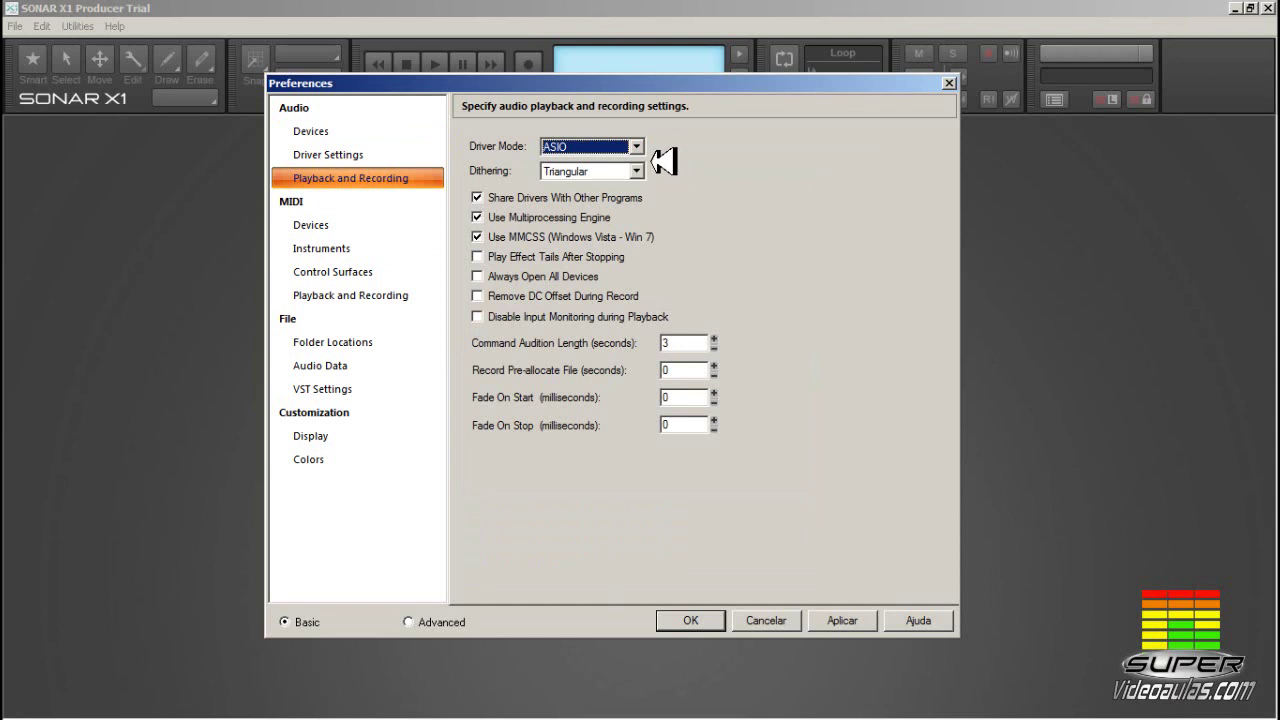
pyautogui.click(640, 147)
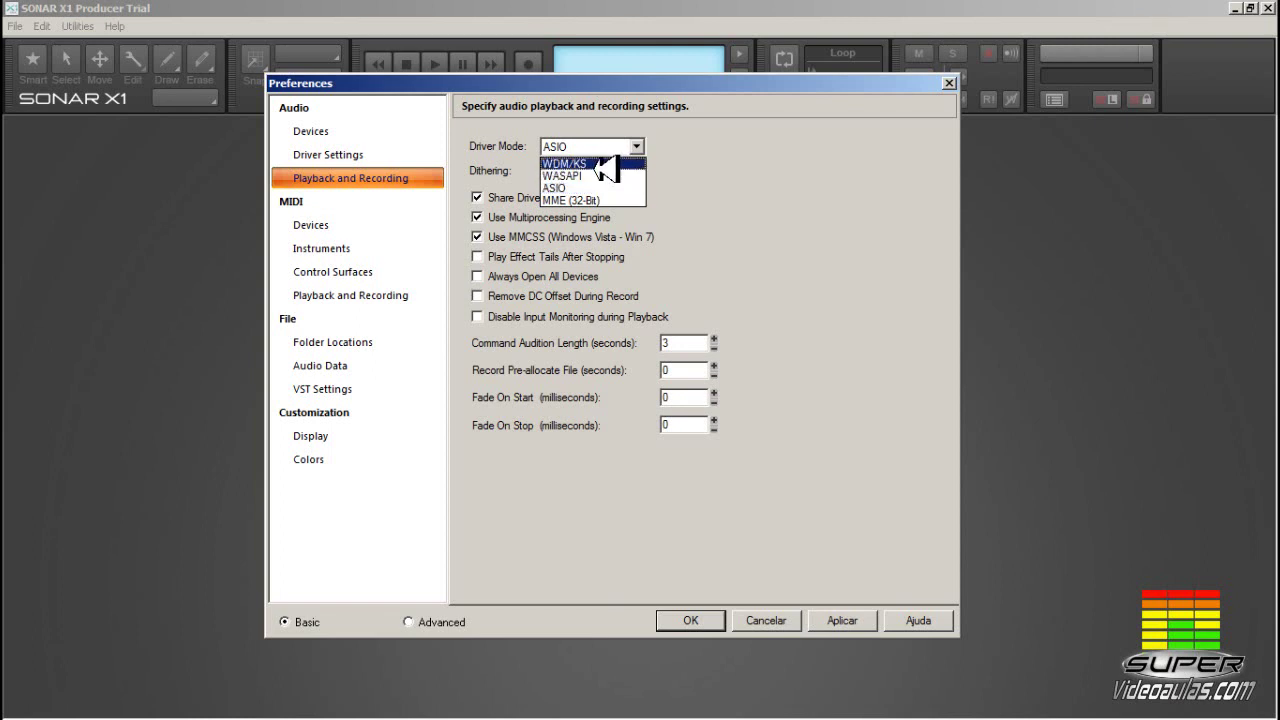
pyautogui.click(598, 187)
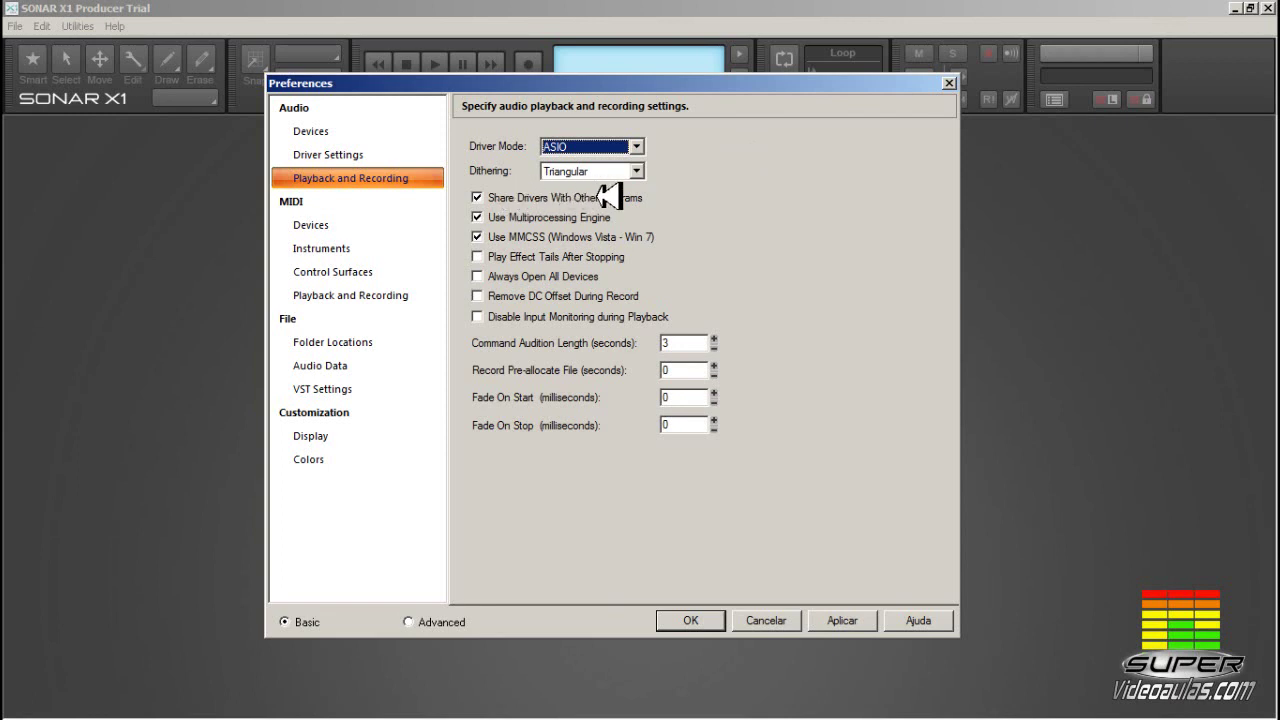
pyautogui.click(490, 199)
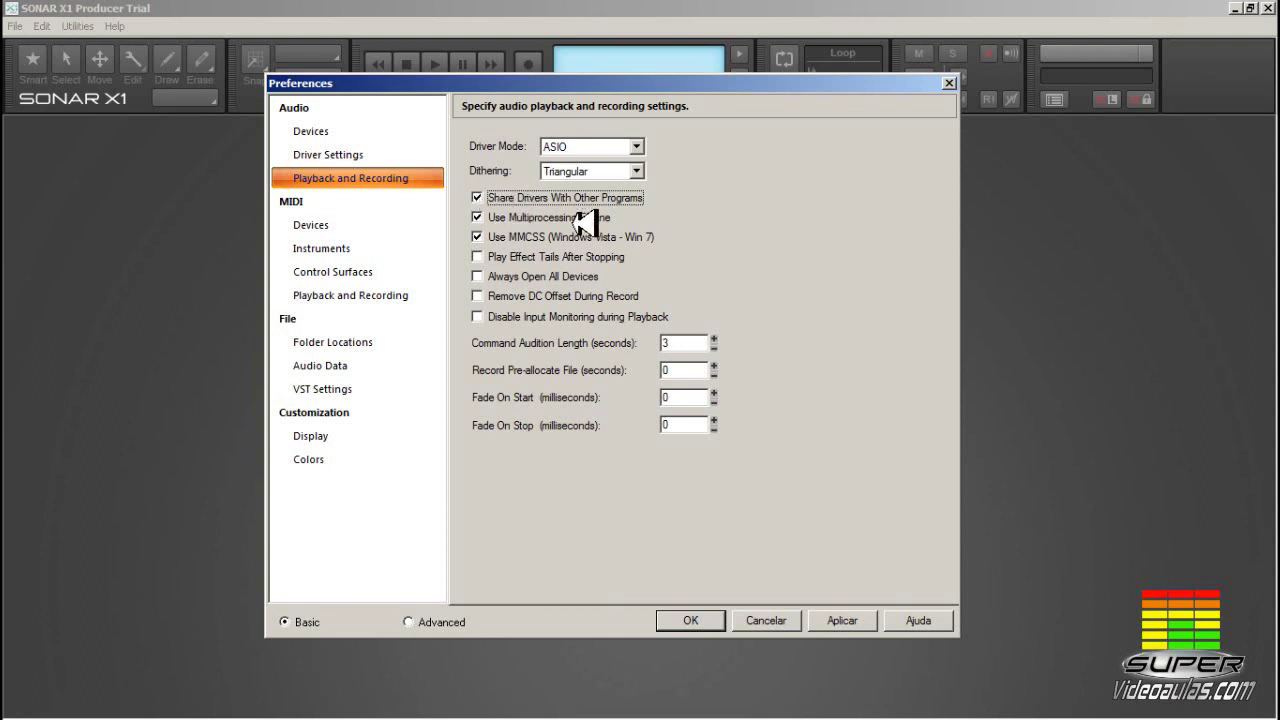
pyautogui.click(866, 620)
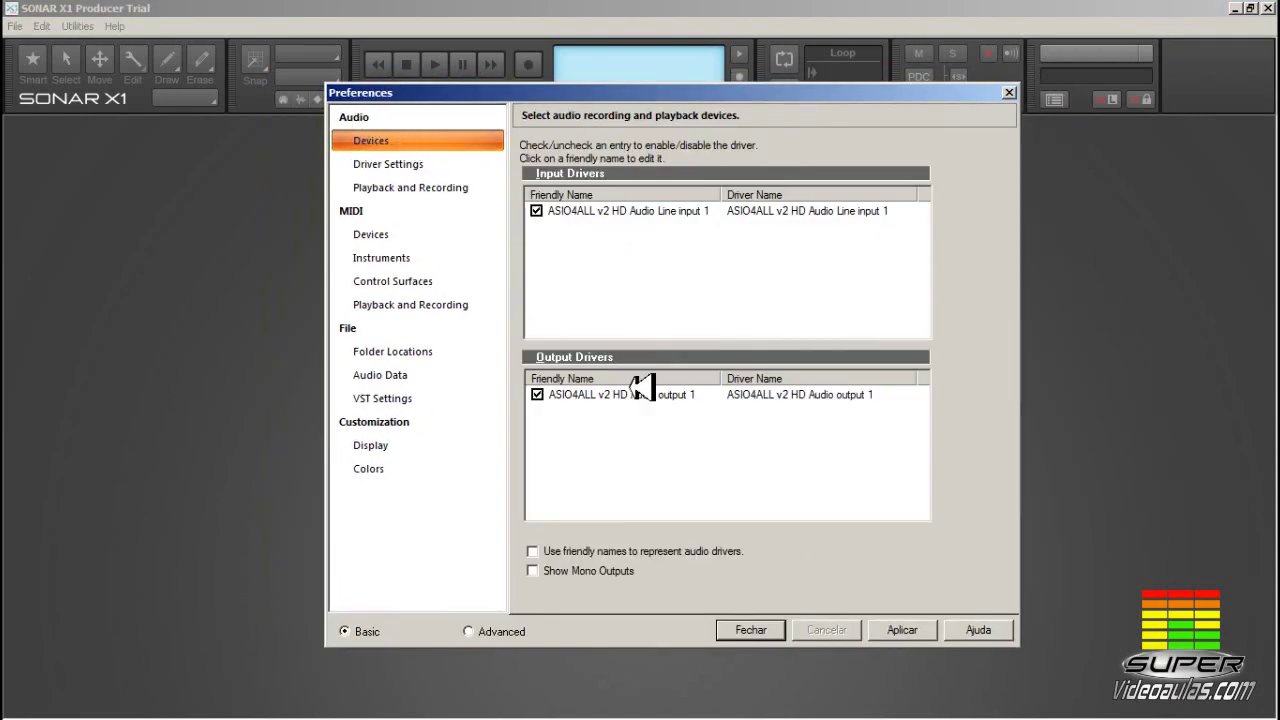
# Step: Enable the ASIO4ALL v2 HD Audio Line input 1 and ASIO4ALL v2 HD Audio output 1 drivers and apply the device selection
pyautogui.click(536, 211)
pyautogui.click(625, 211)
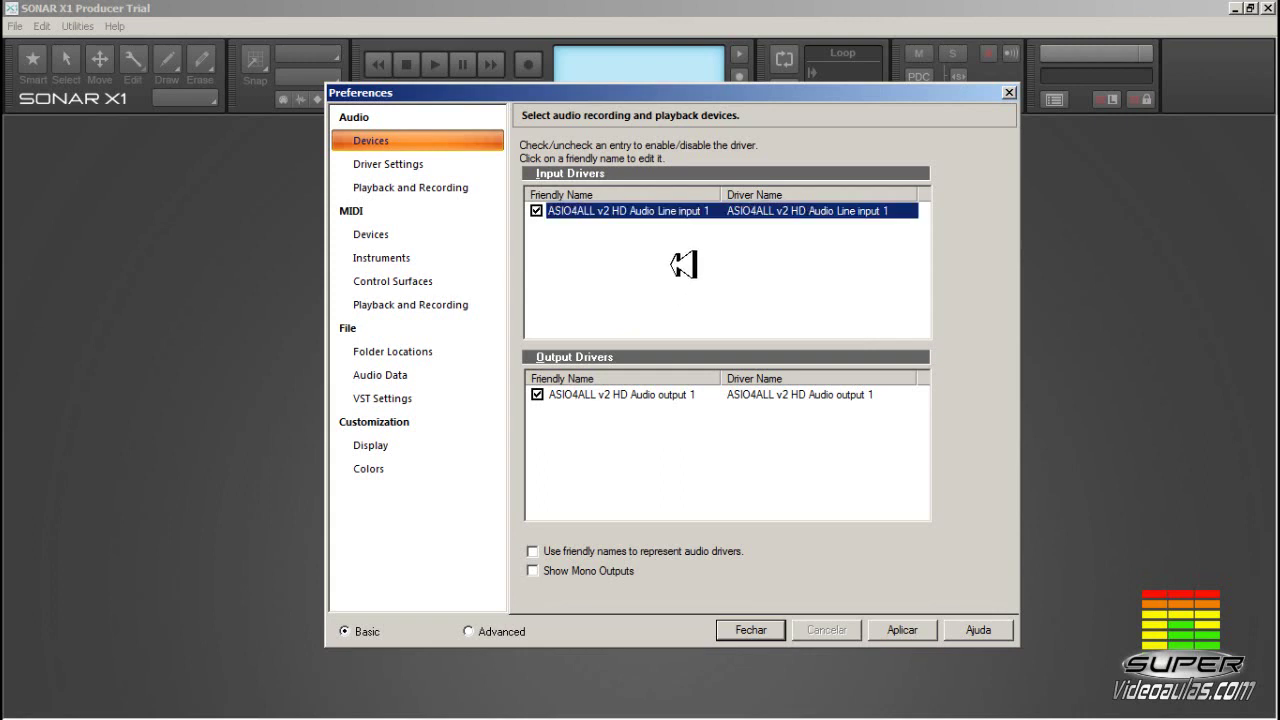
pyautogui.click(666, 262)
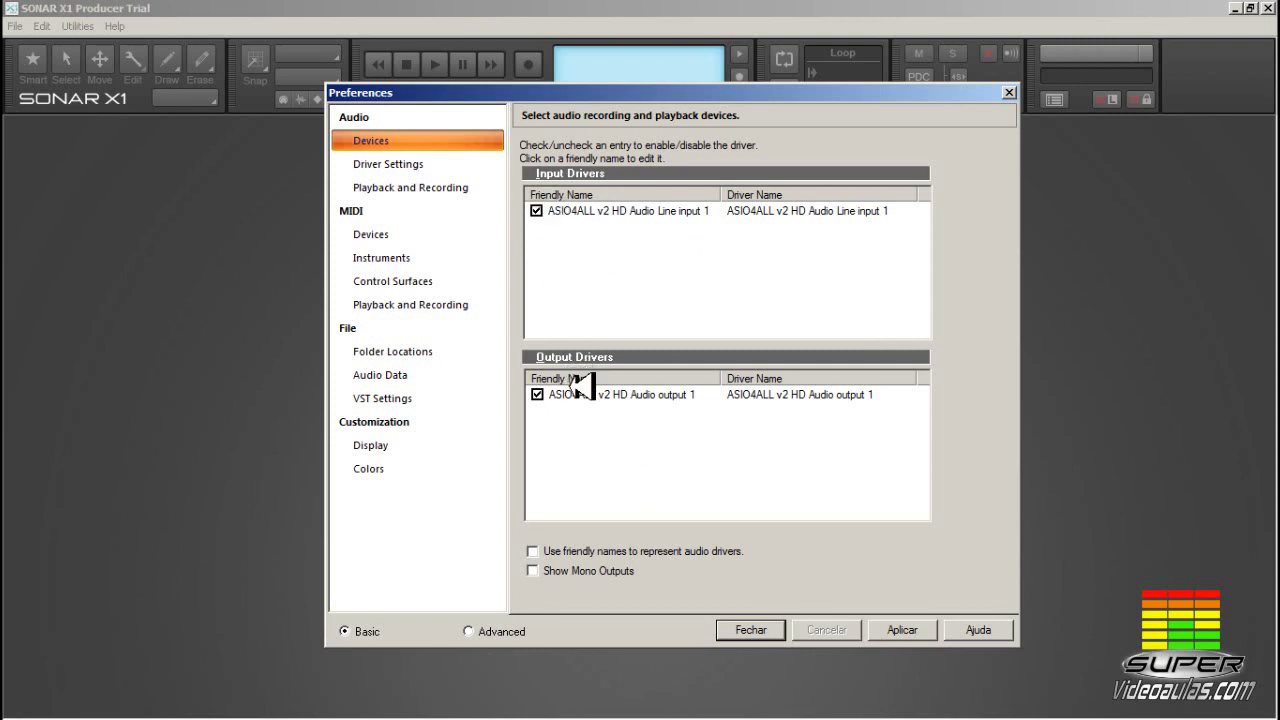
pyautogui.click(612, 210)
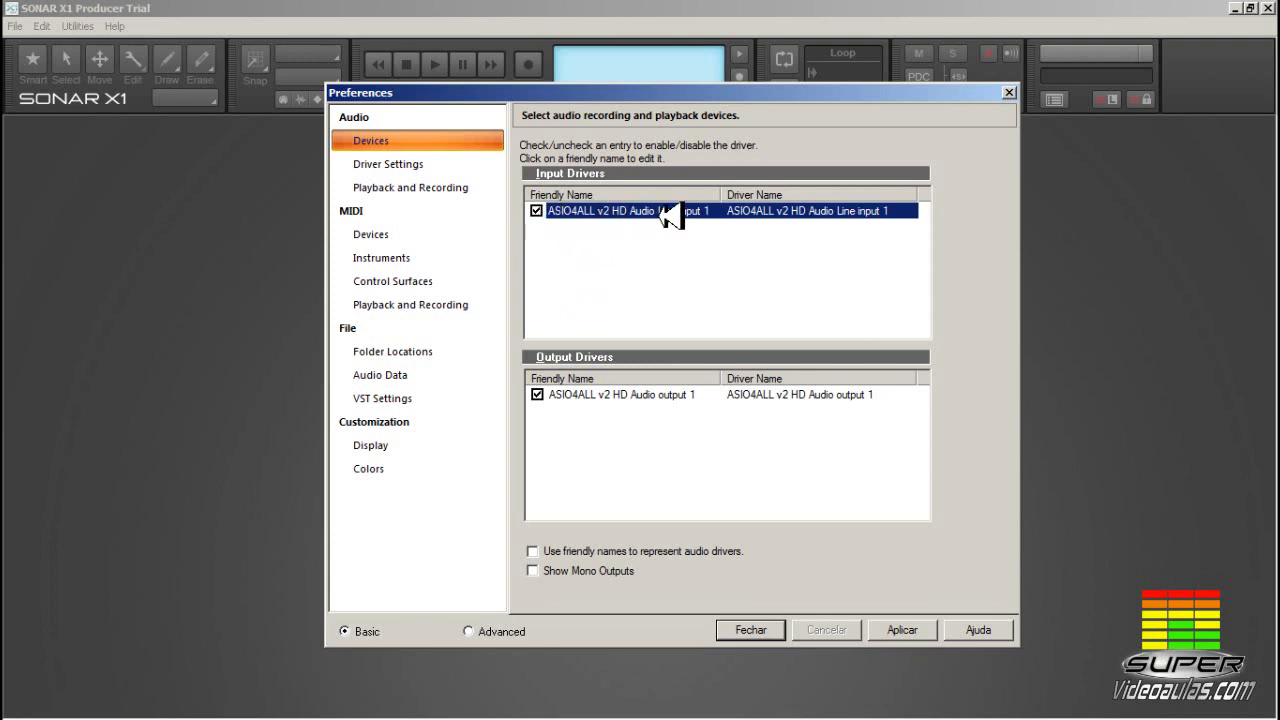
pyautogui.click(596, 394)
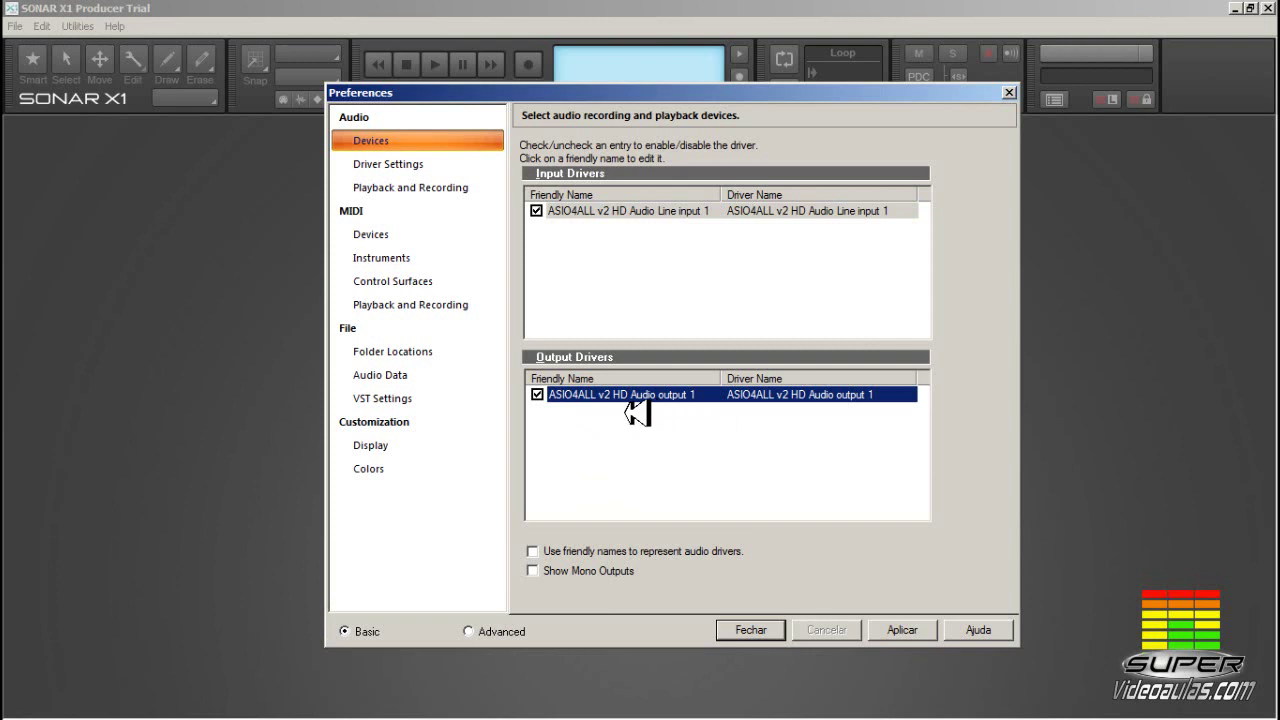
pyautogui.click(658, 211)
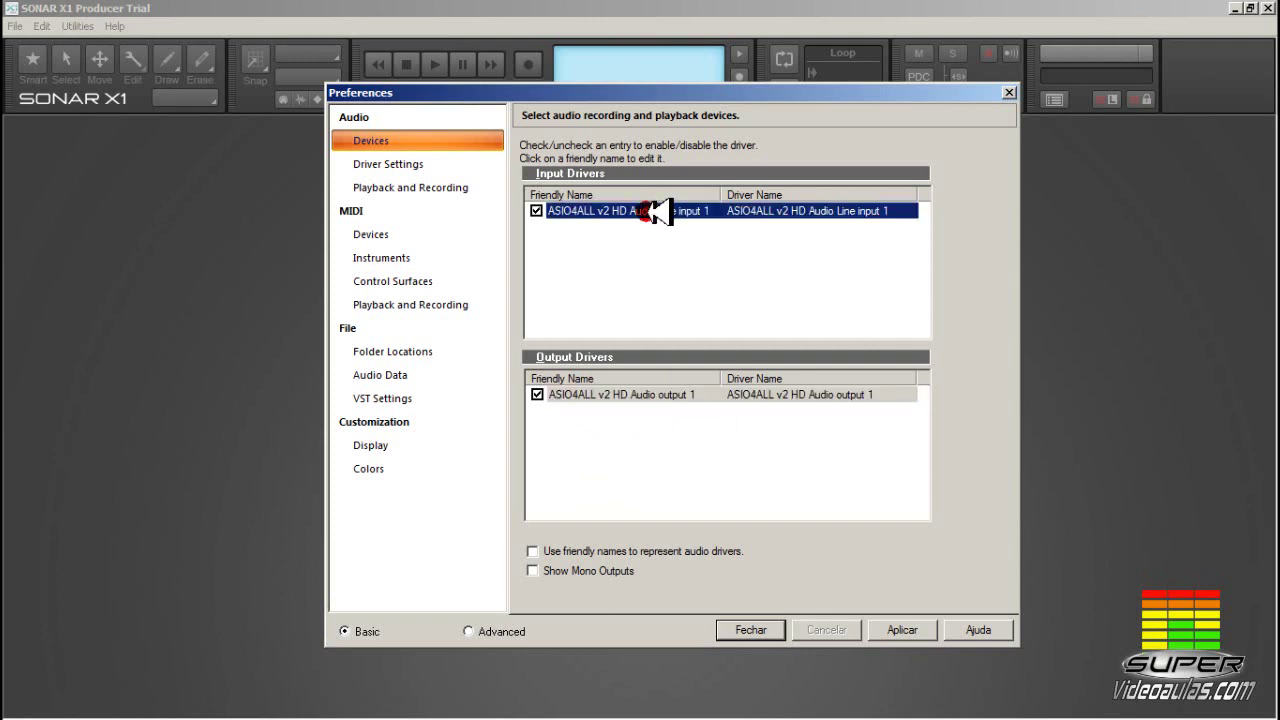
pyautogui.click(645, 395)
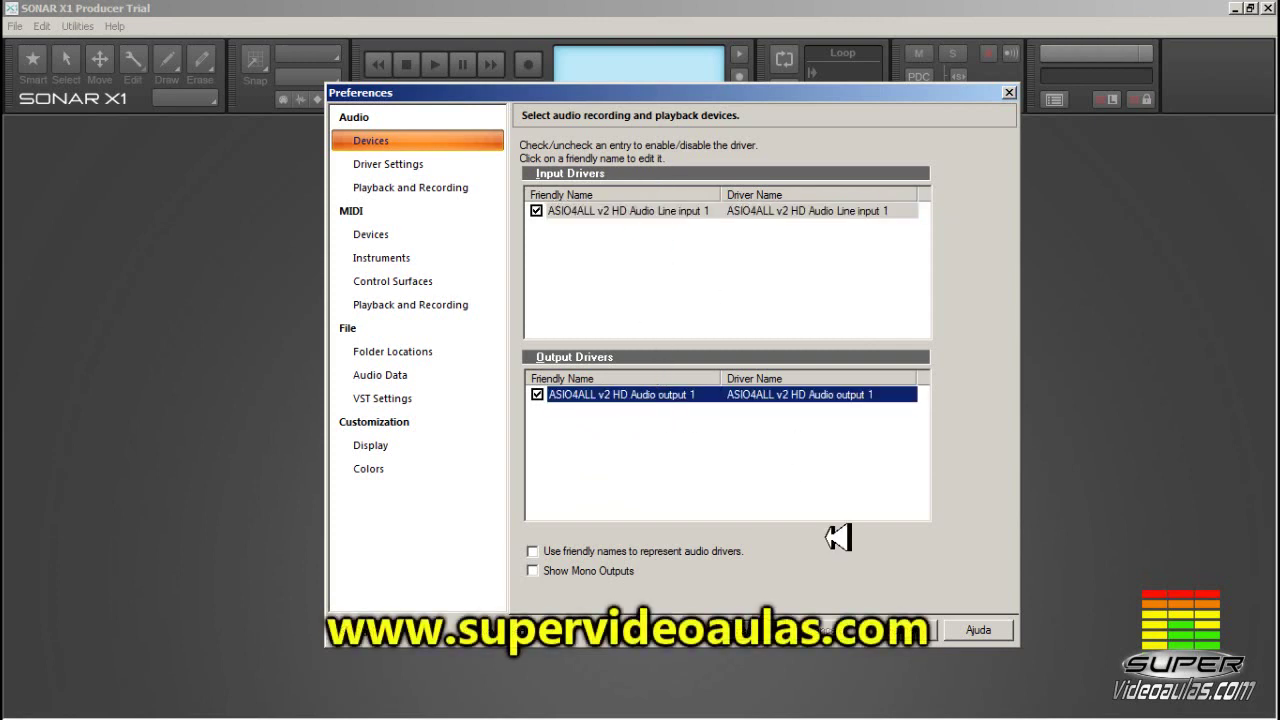
pyautogui.click(895, 626)
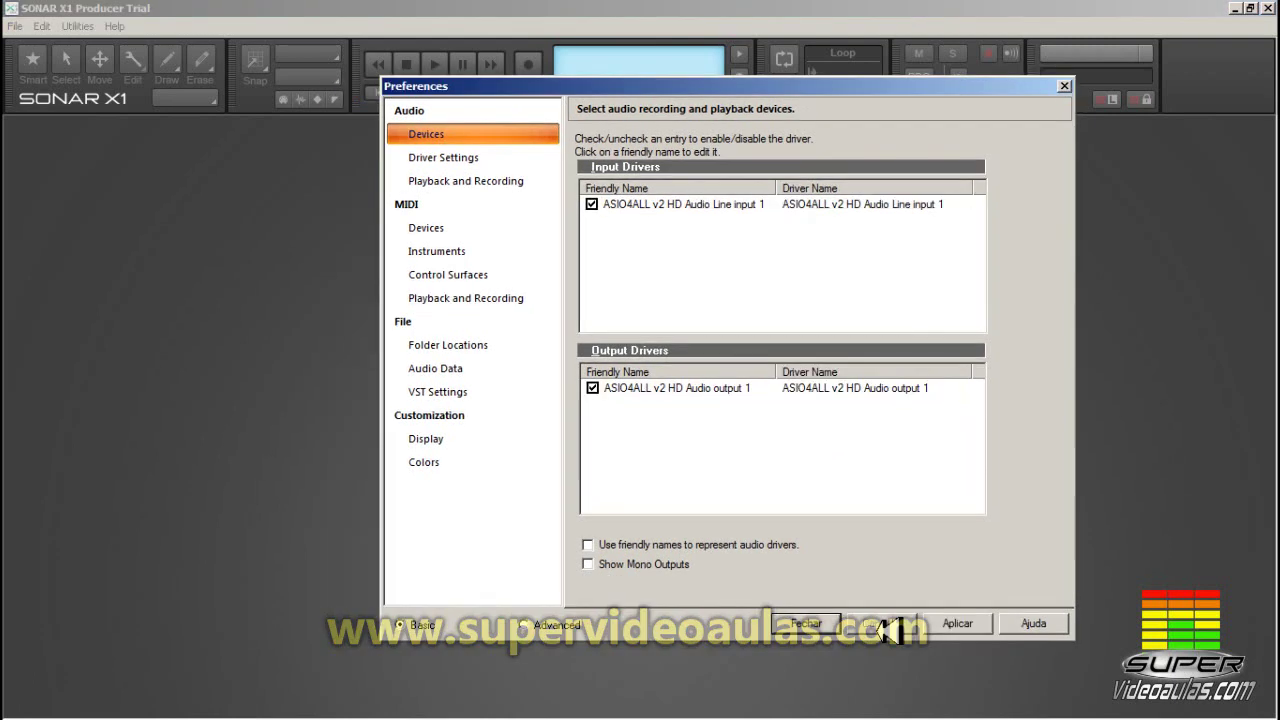
# Step: Examine the playback timing master choices in the audio driver settings and compare them with the enabled audio devices
pyautogui.click(478, 158)
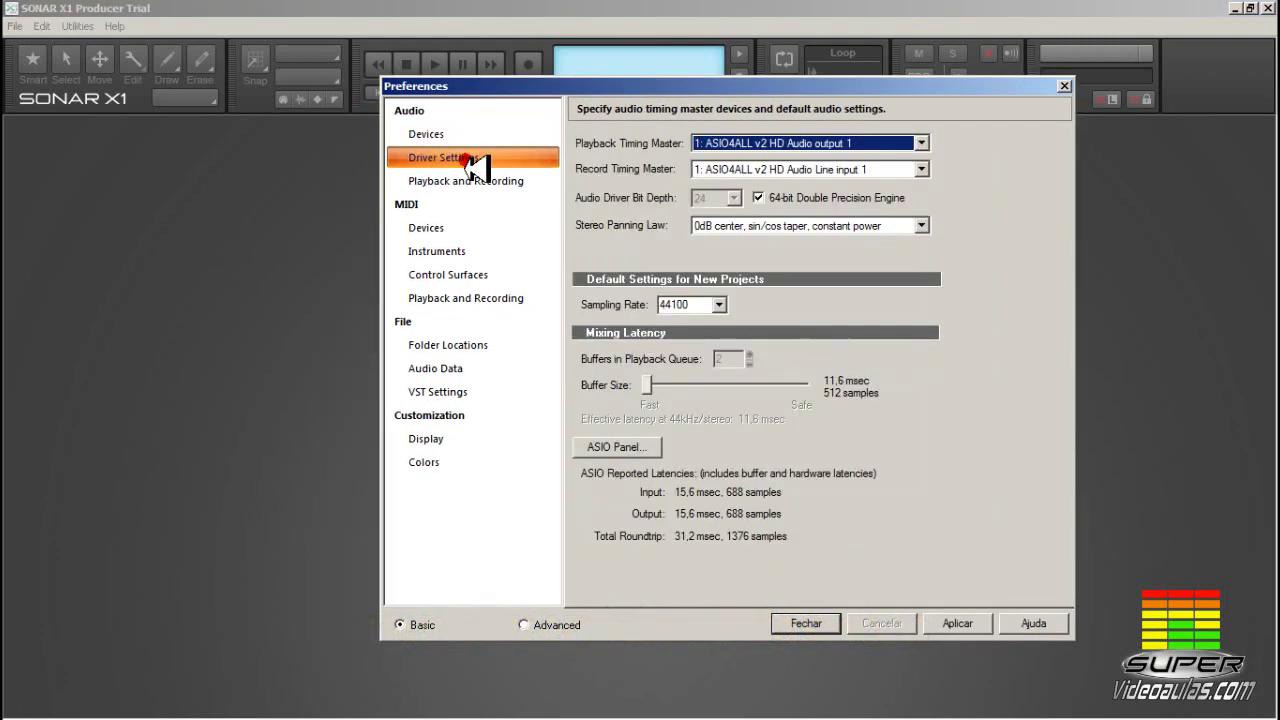
pyautogui.moveTo(651, 87); pyautogui.dragTo(554, 105)
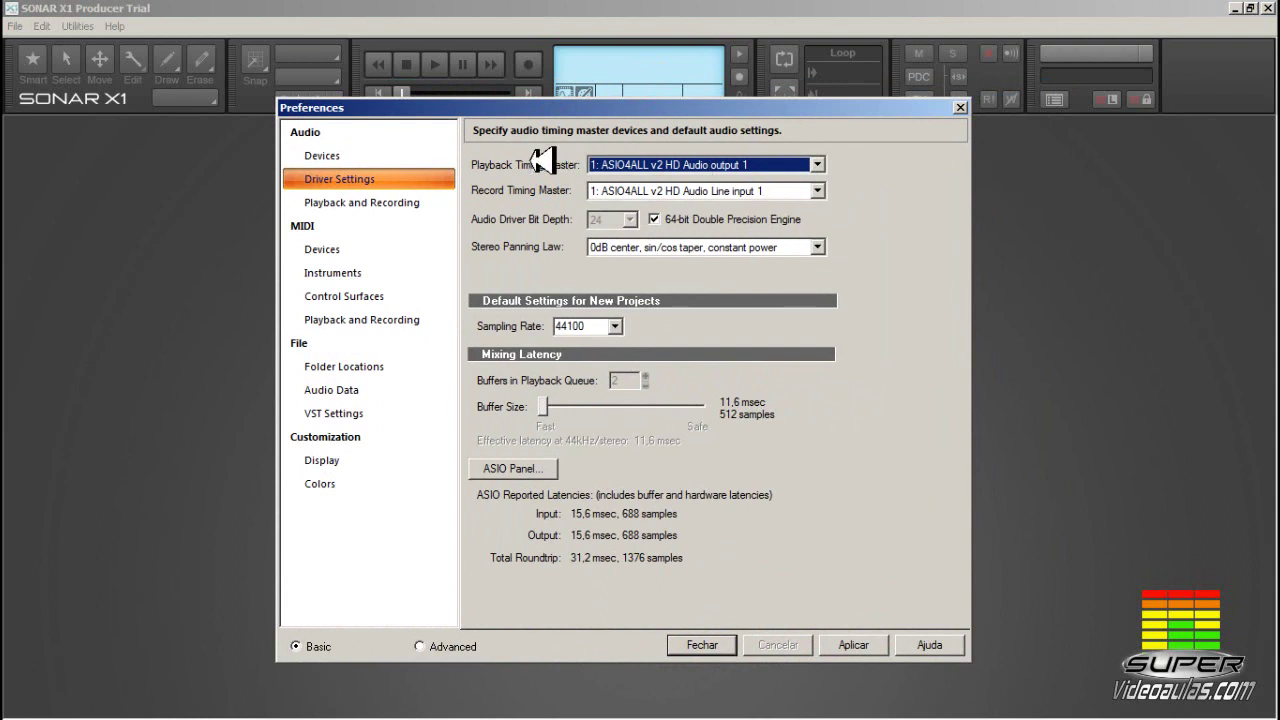
pyautogui.click(655, 165)
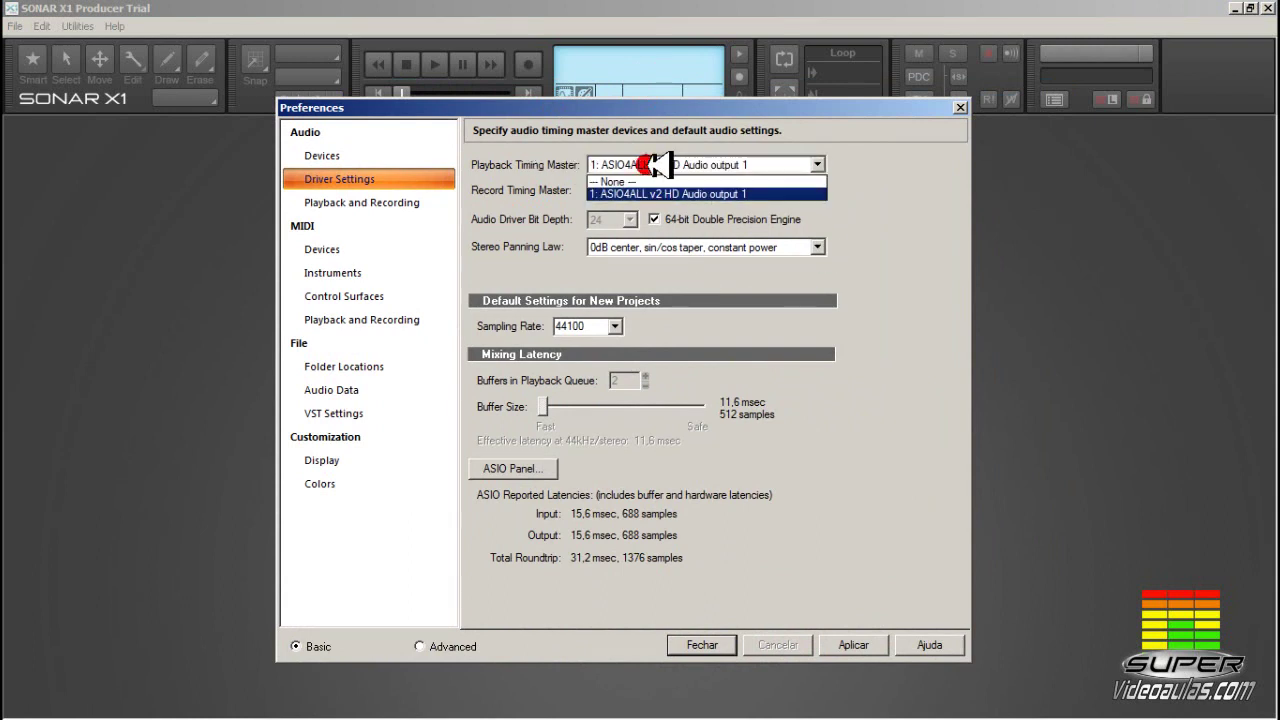
pyautogui.click(660, 165)
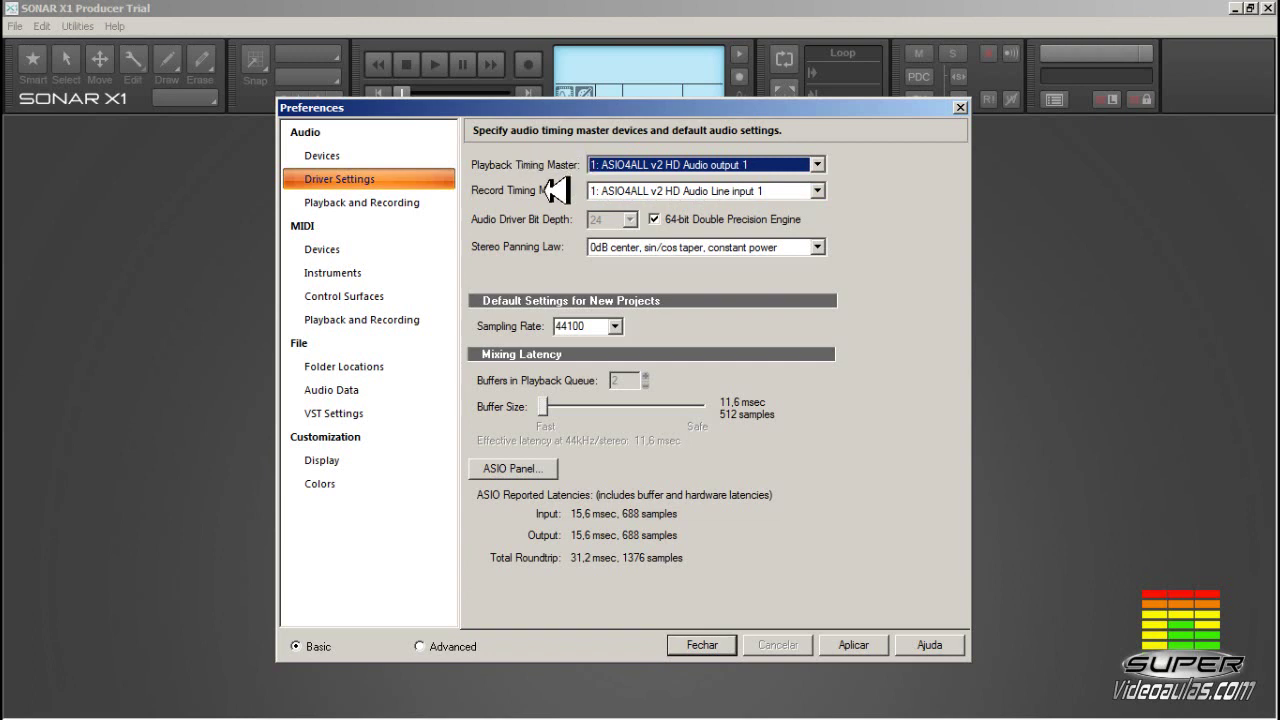
pyautogui.click(342, 153)
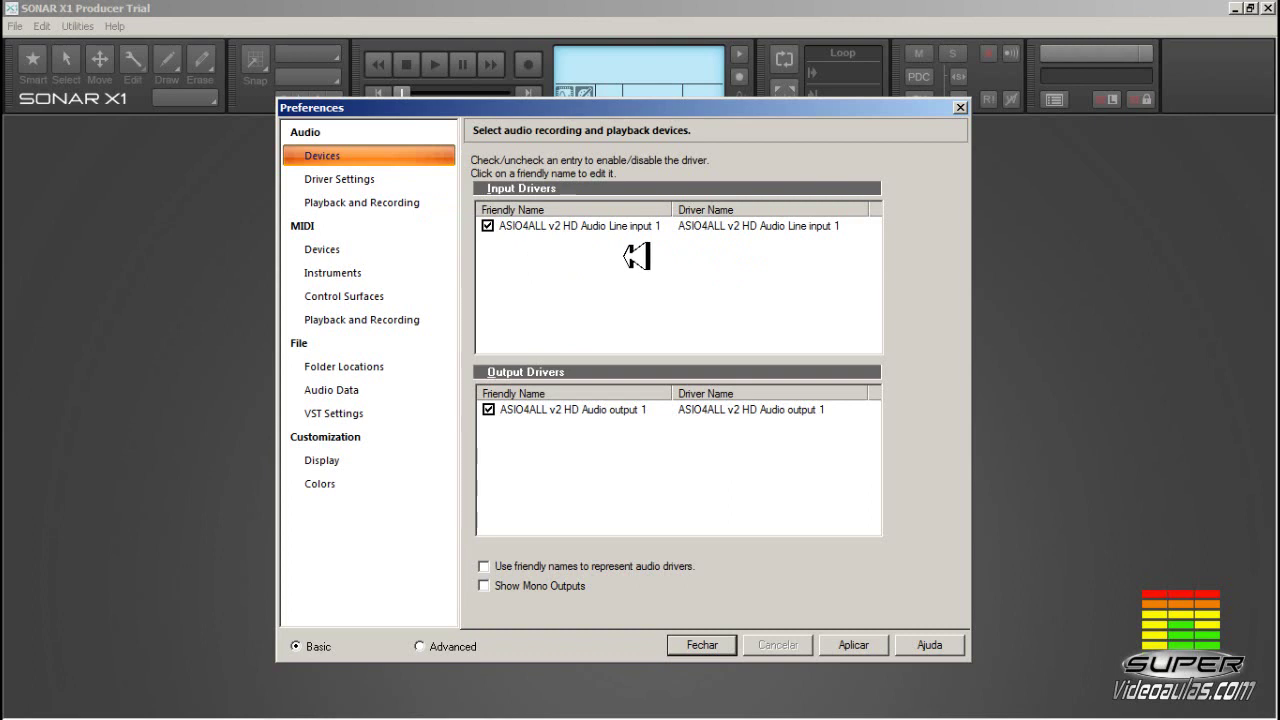
# Step: Set the playback timing master to ASIO4ALL v2 HD Audio output 1 and the record timing master to ASIO4ALL v2 HD Audio Line input 1
pyautogui.click(402, 179)
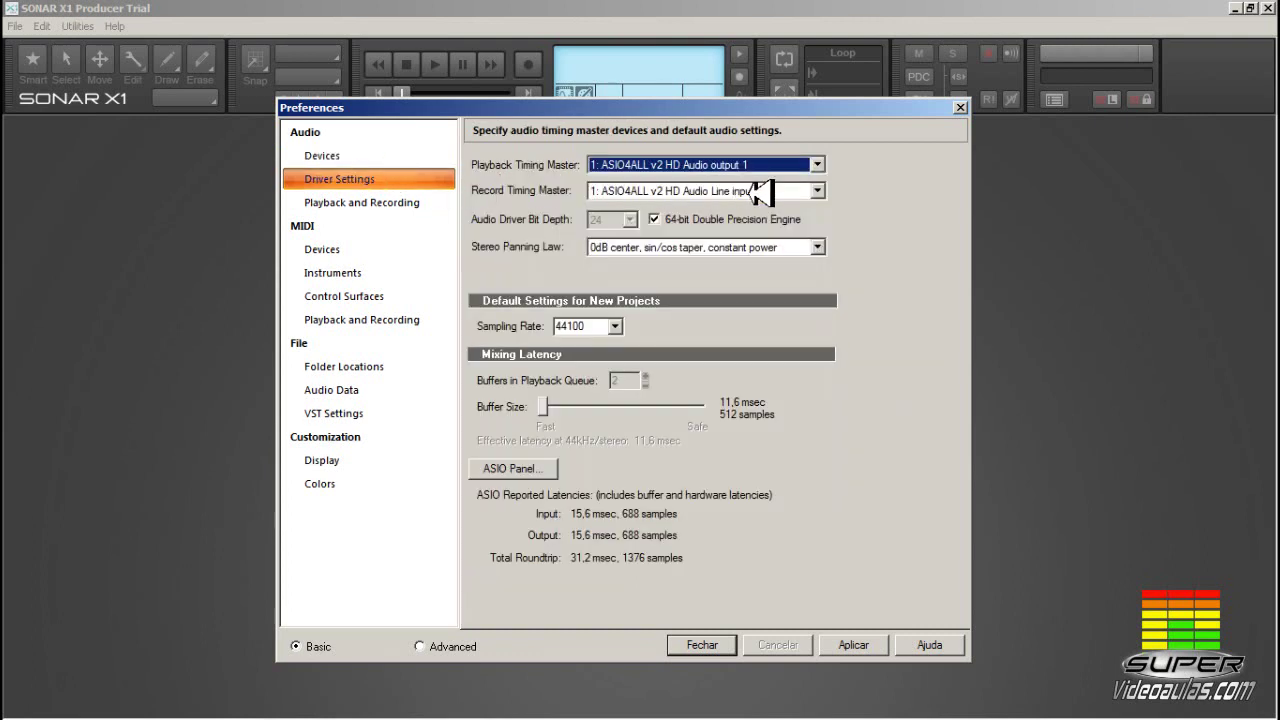
pyautogui.click(817, 164)
pyautogui.click(817, 164)
pyautogui.click(817, 164)
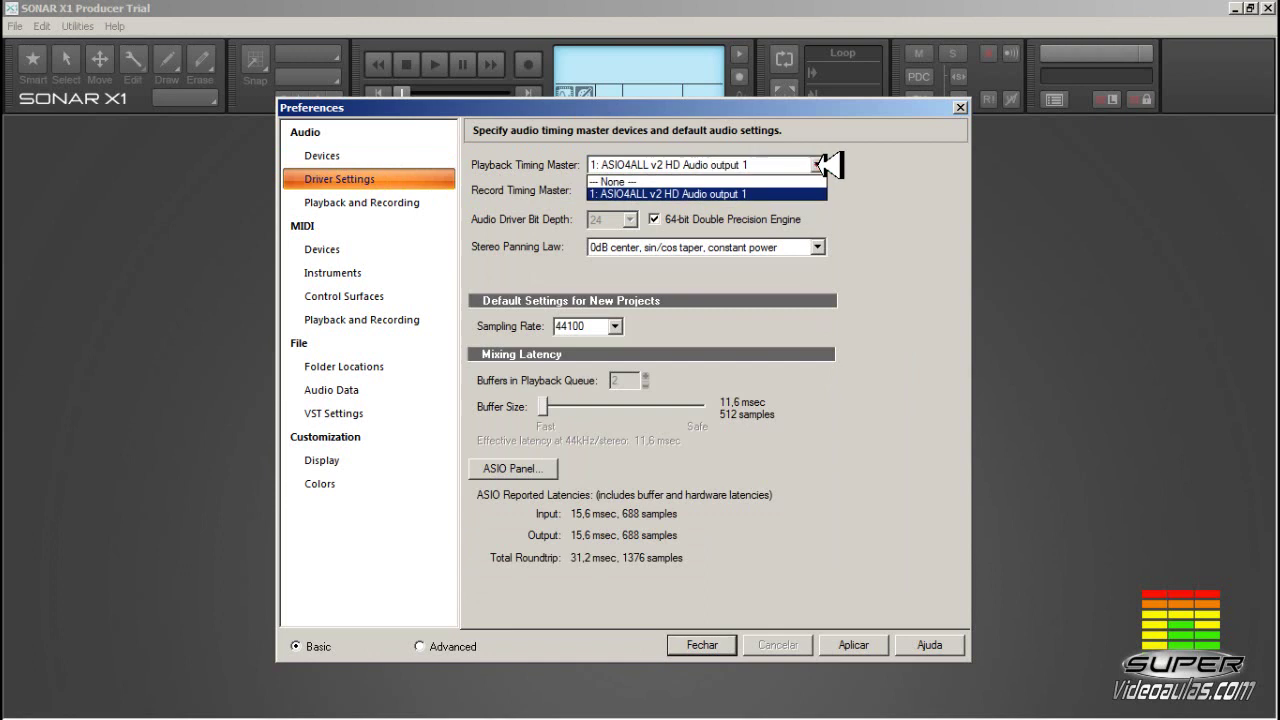
pyautogui.click(819, 164)
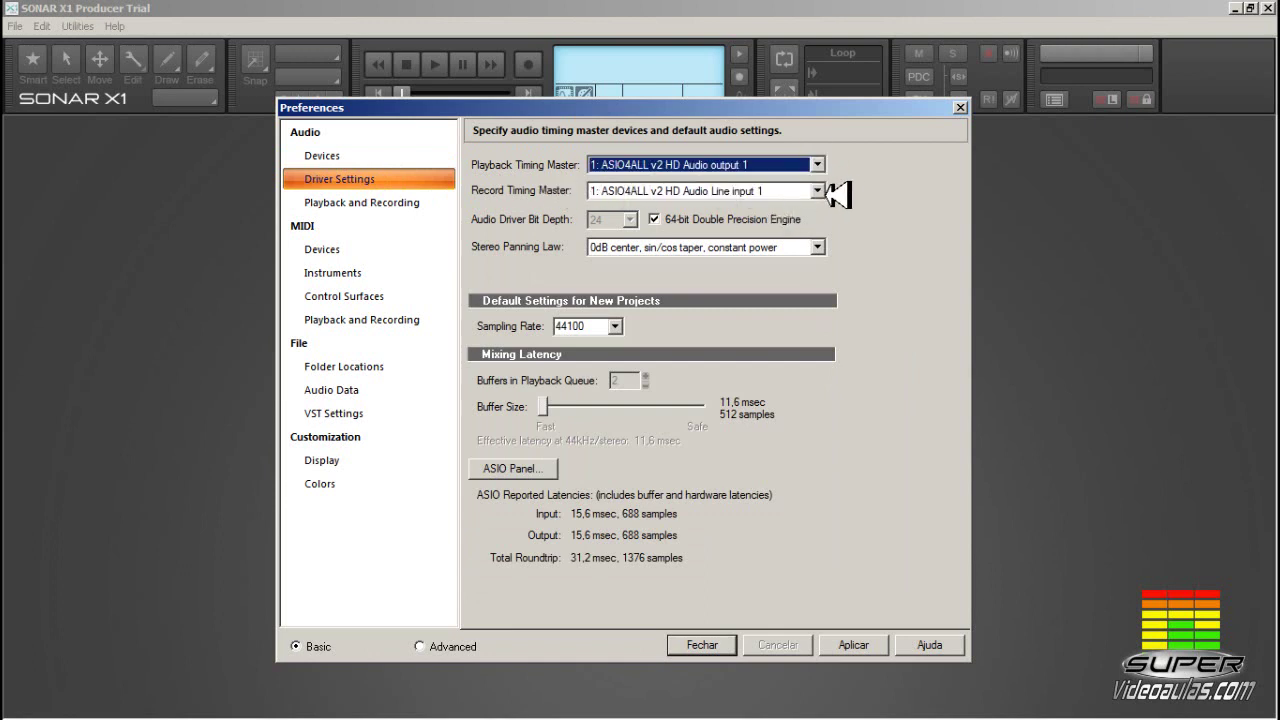
pyautogui.click(817, 190)
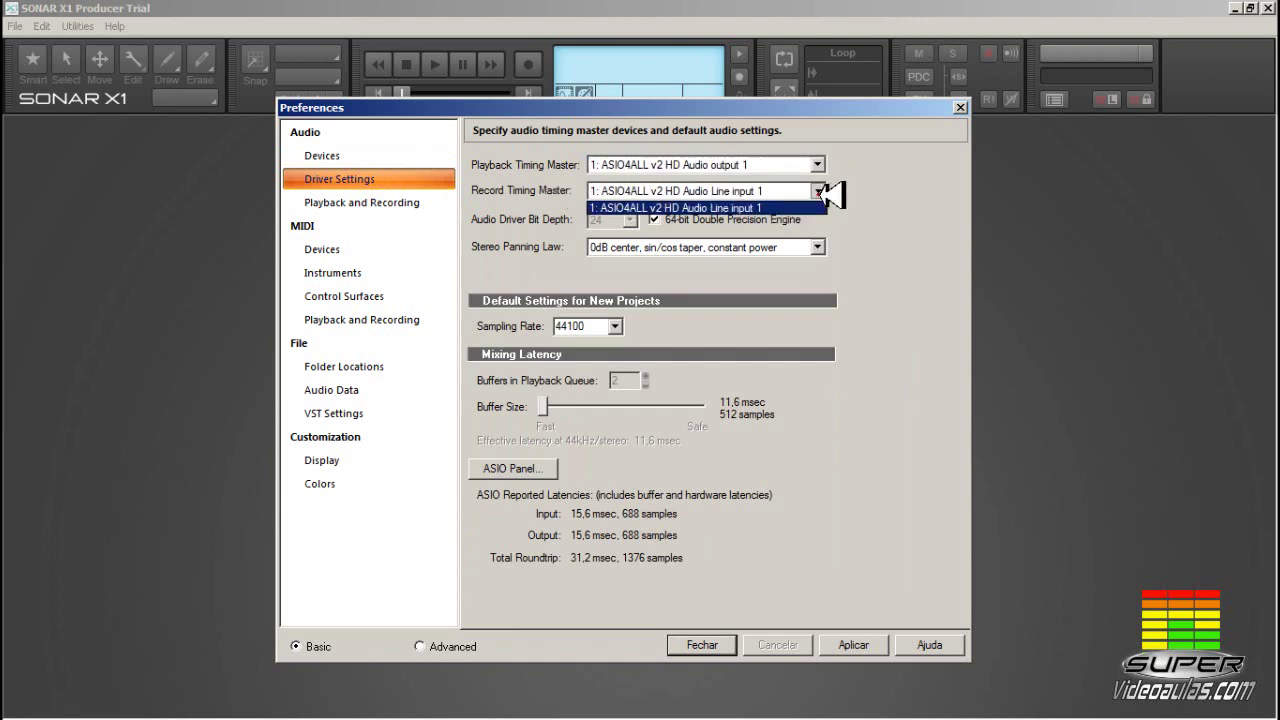
pyautogui.click(713, 207)
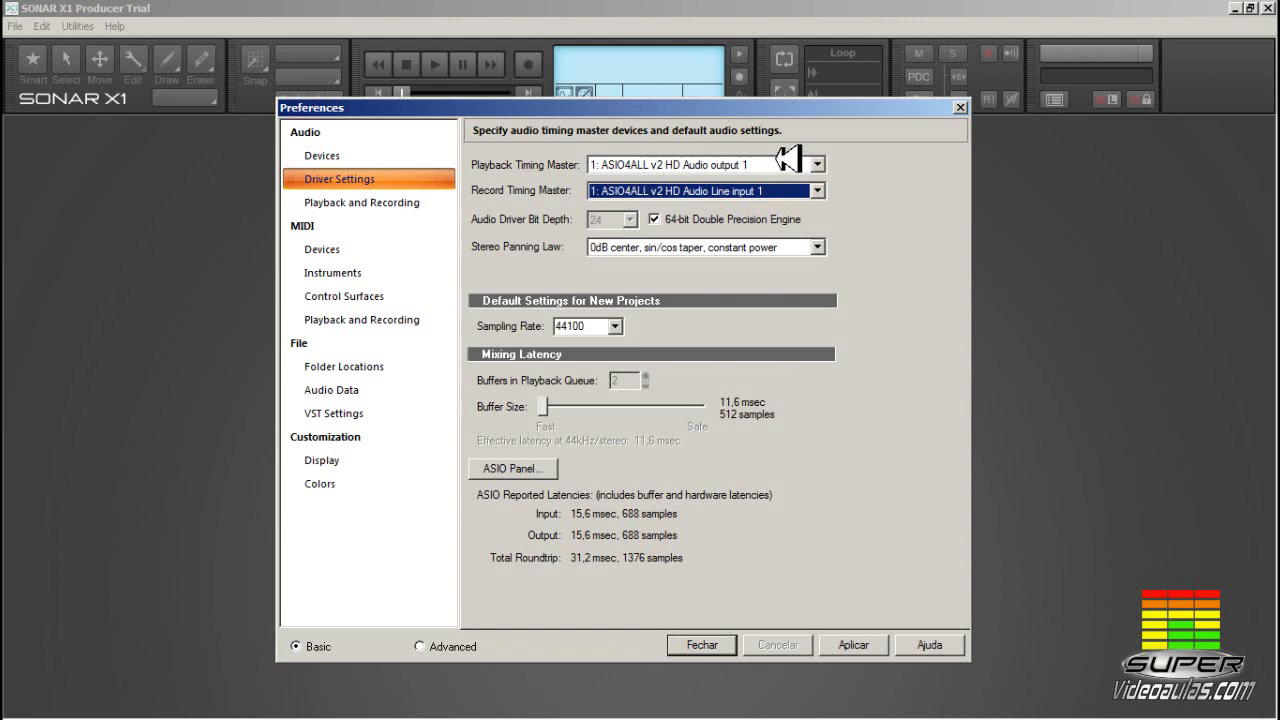
pyautogui.click(818, 163)
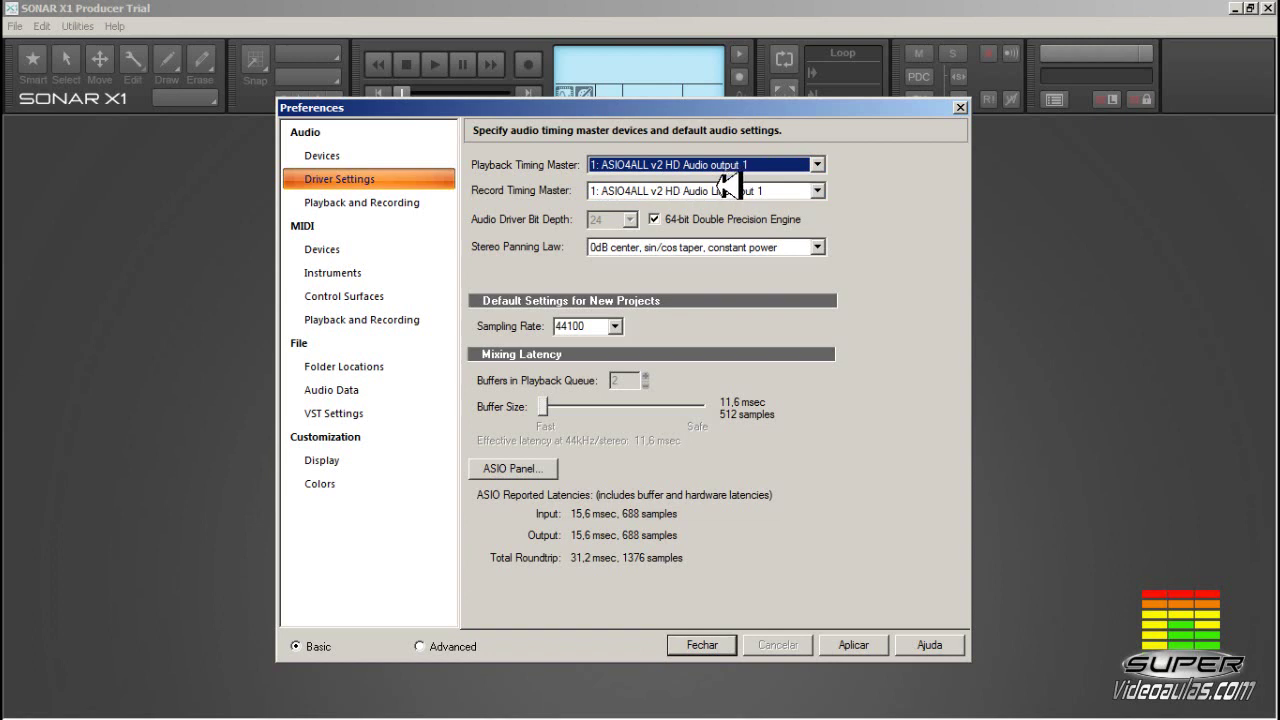
# Step: Enable the 64-bit Double Precision Engine and set the default sampling rate for new projects to 48000
pyautogui.click(656, 219)
pyautogui.click(656, 219)
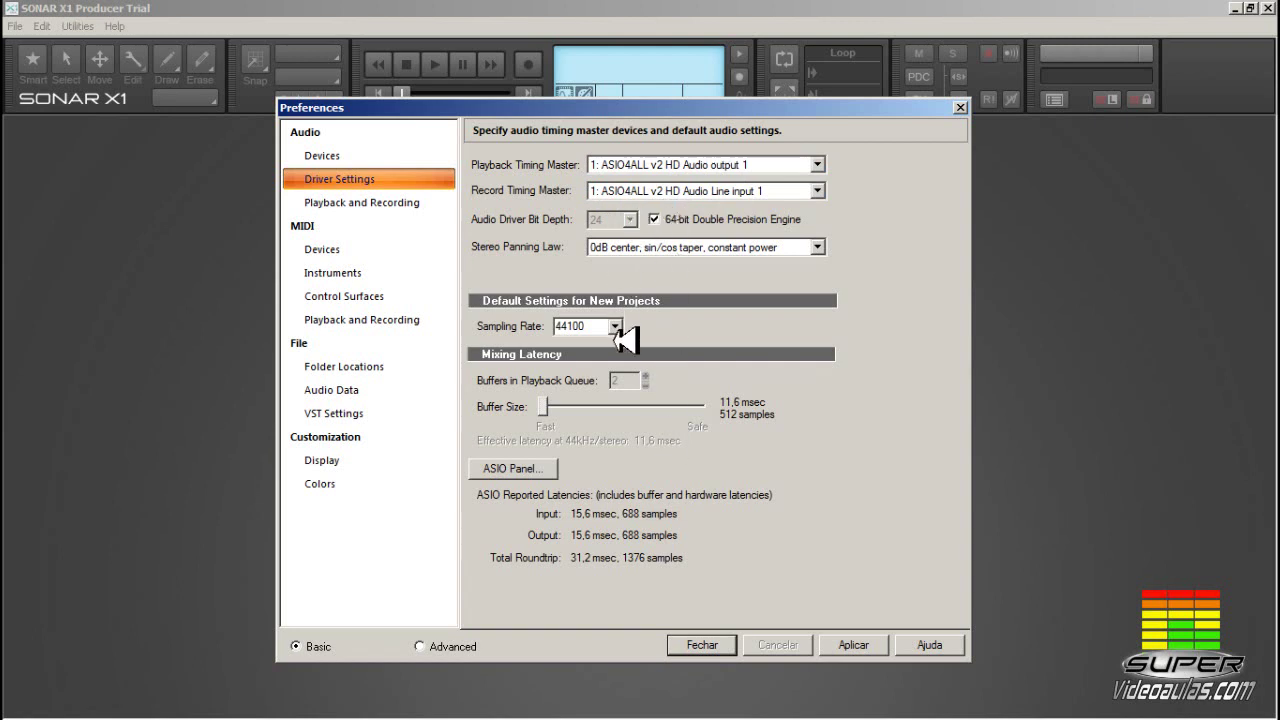
pyautogui.click(615, 326)
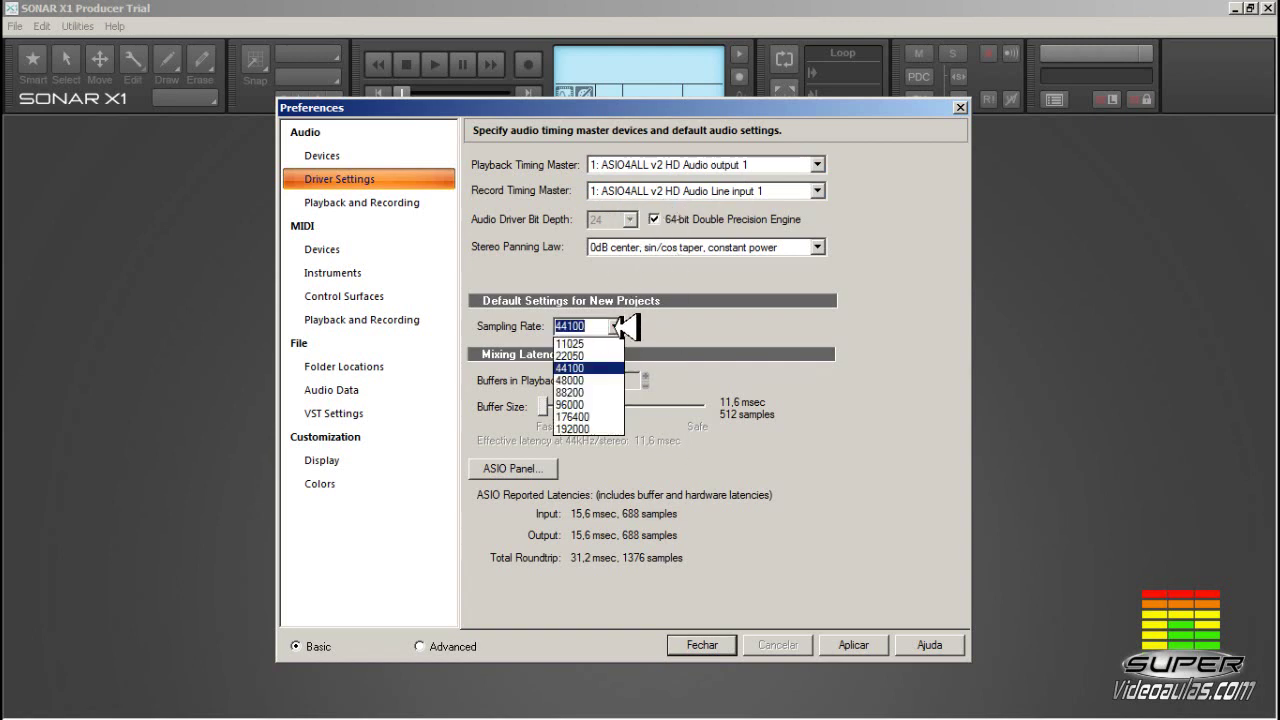
pyautogui.click(615, 326)
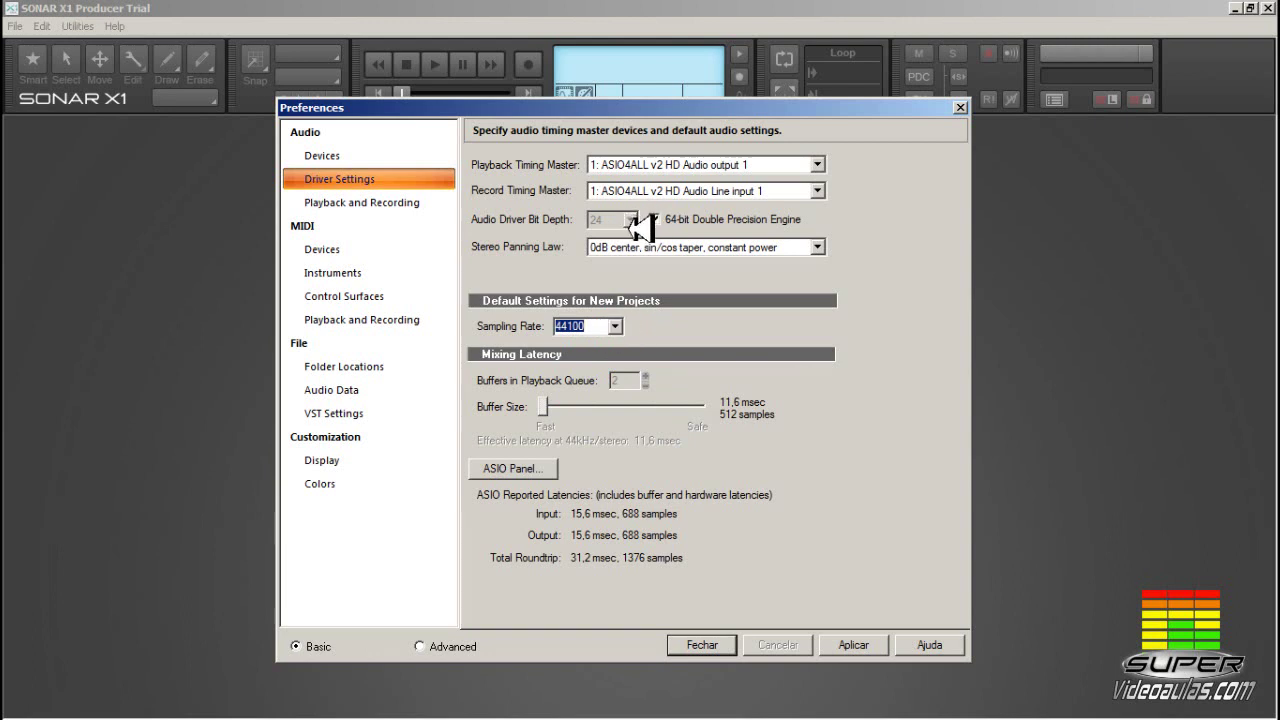
pyautogui.click(616, 326)
pyautogui.click(616, 326)
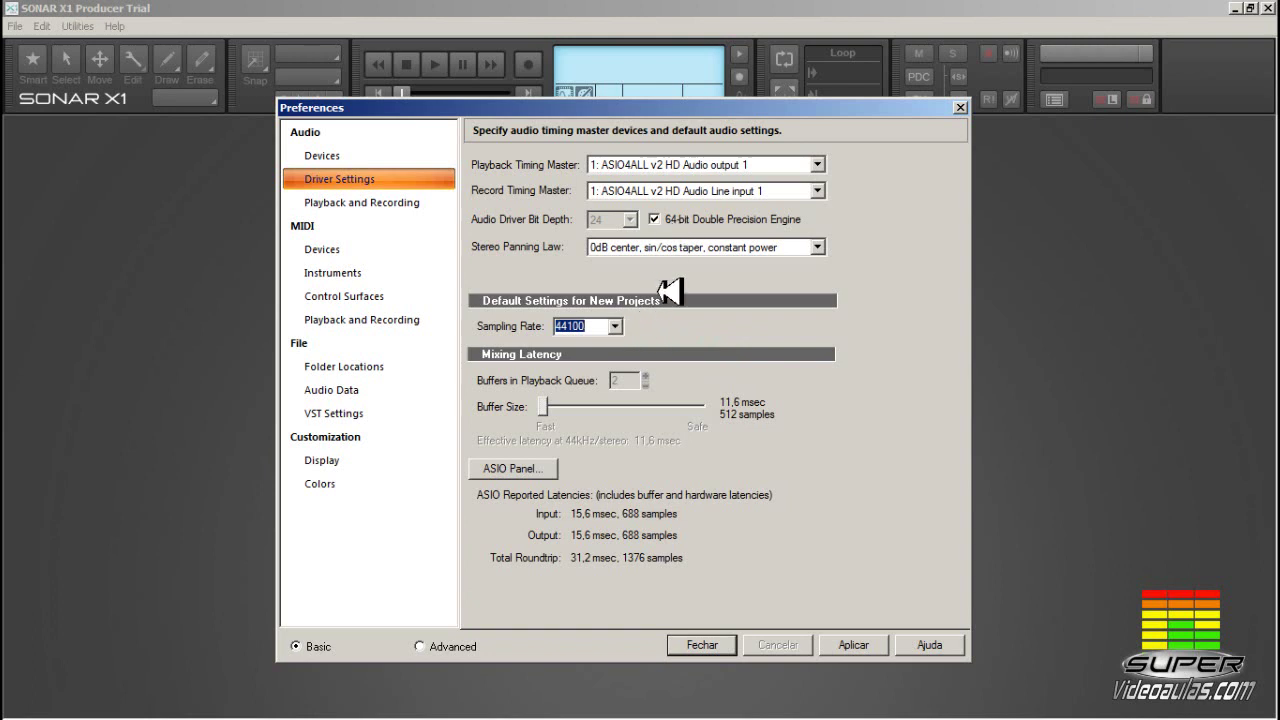
pyautogui.click(614, 326)
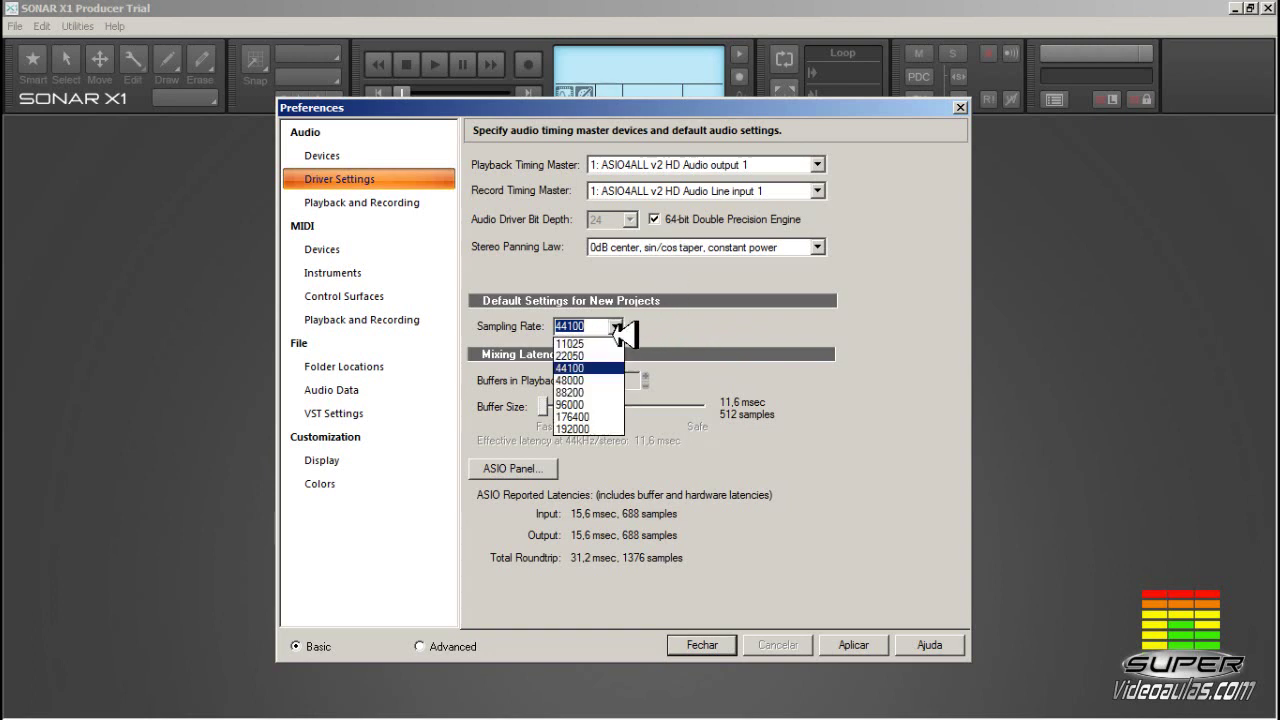
pyautogui.click(600, 380)
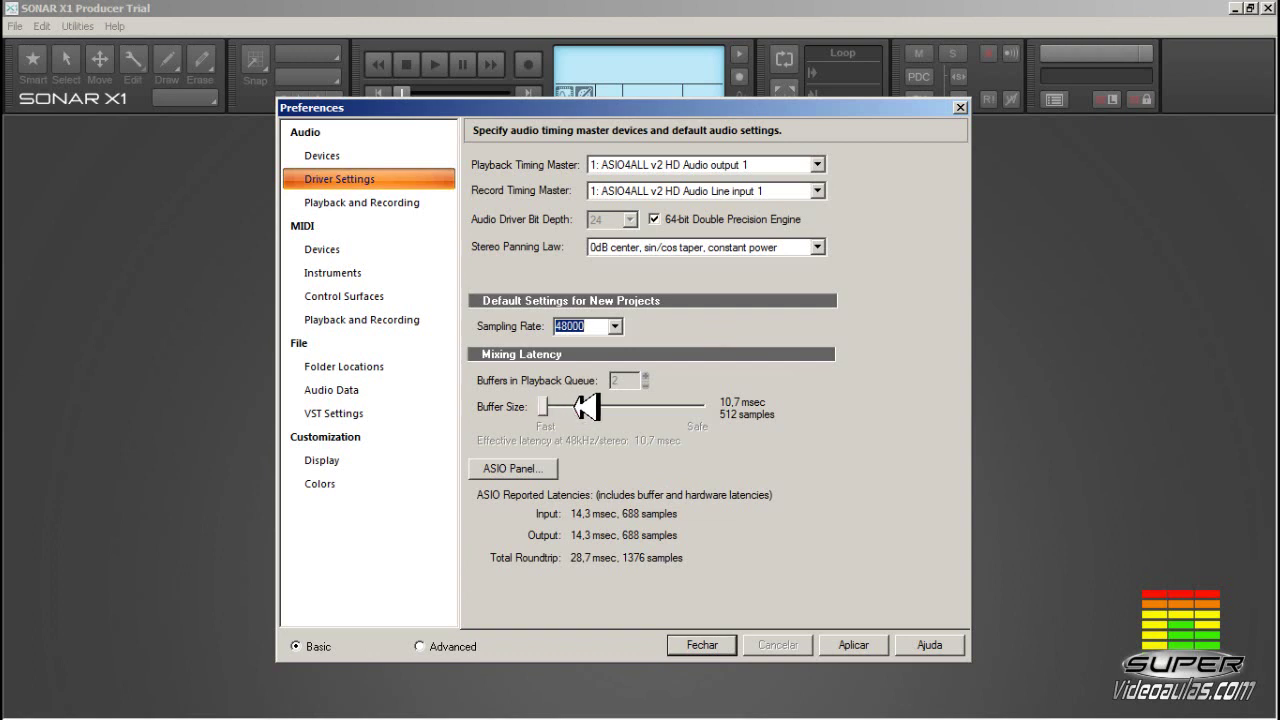
pyautogui.click(678, 322)
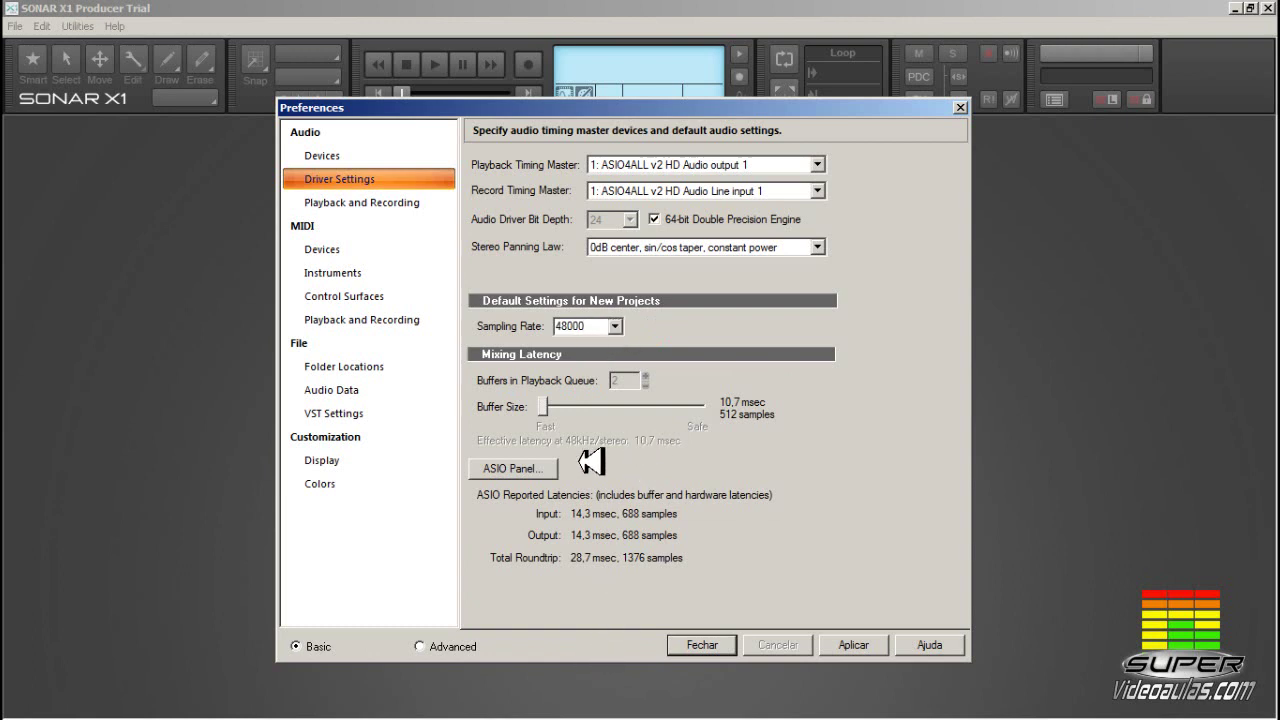
# Step: Try ASIO4ALL buffer sizes up to 2048 samples for the Realtek device, settle on 512 samples, and apply the driver settings
pyautogui.click(549, 470)
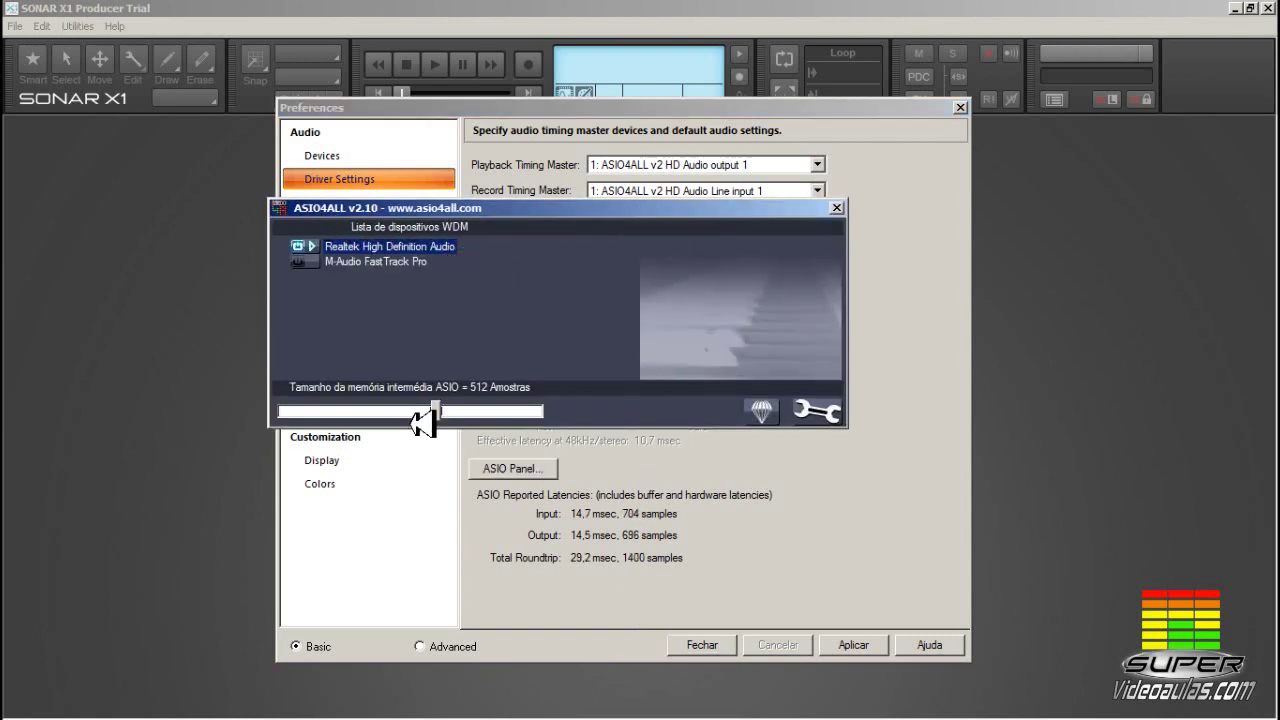
pyautogui.moveTo(436, 412); pyautogui.dragTo(439, 411)
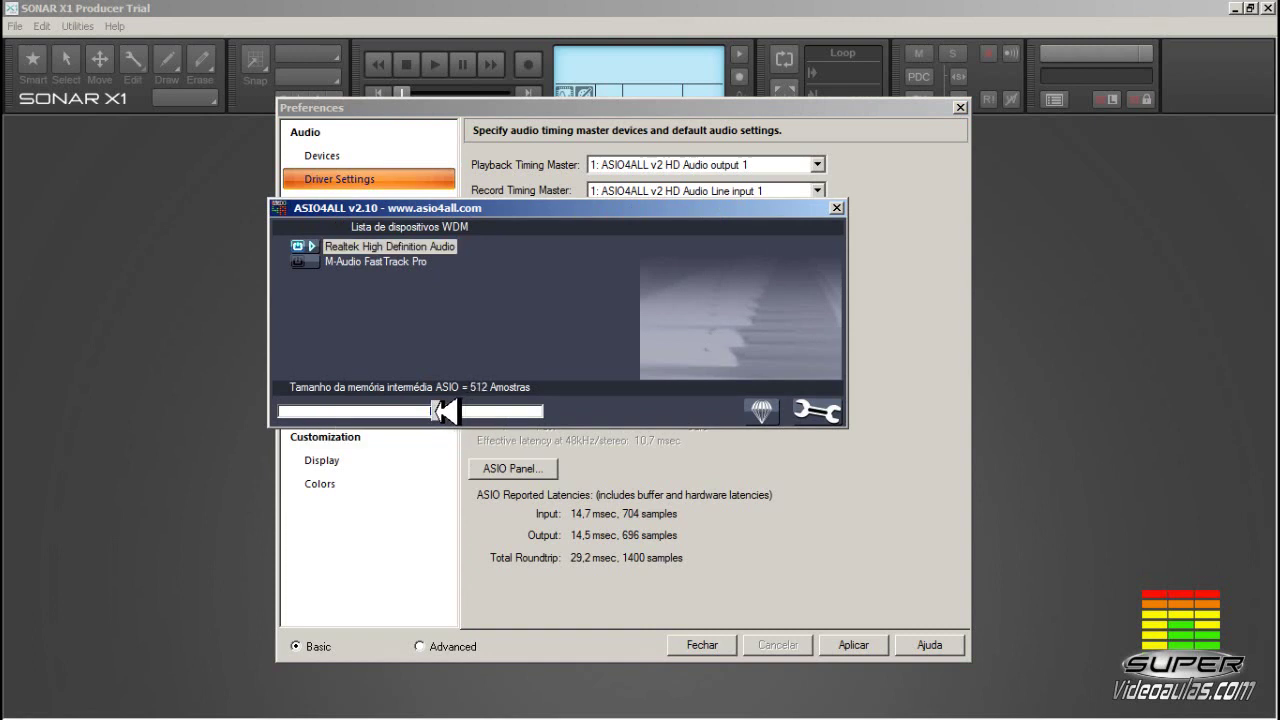
pyautogui.moveTo(440, 411); pyautogui.dragTo(384, 407)
pyautogui.moveTo(387, 412); pyautogui.dragTo(562, 409)
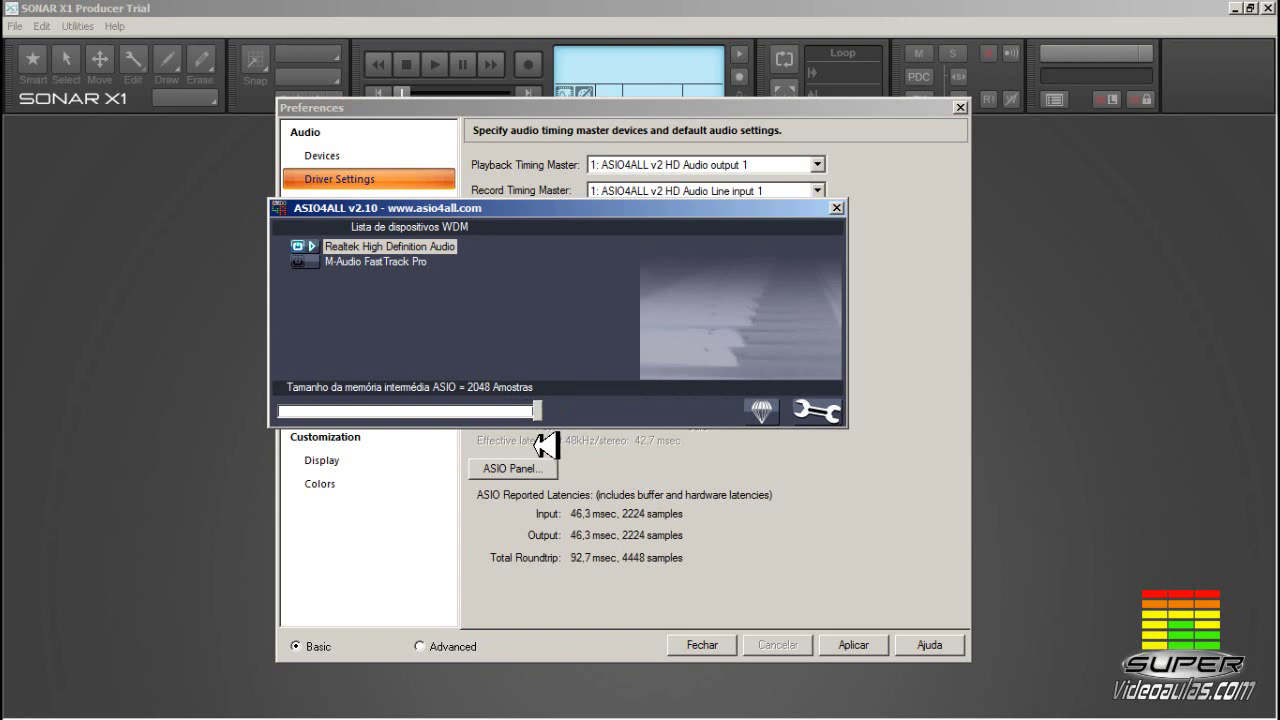
pyautogui.moveTo(538, 410)
pyautogui.mouseDown()
pyautogui.moveTo(414, 413)
pyautogui.moveTo(437, 414)
pyautogui.mouseUp()
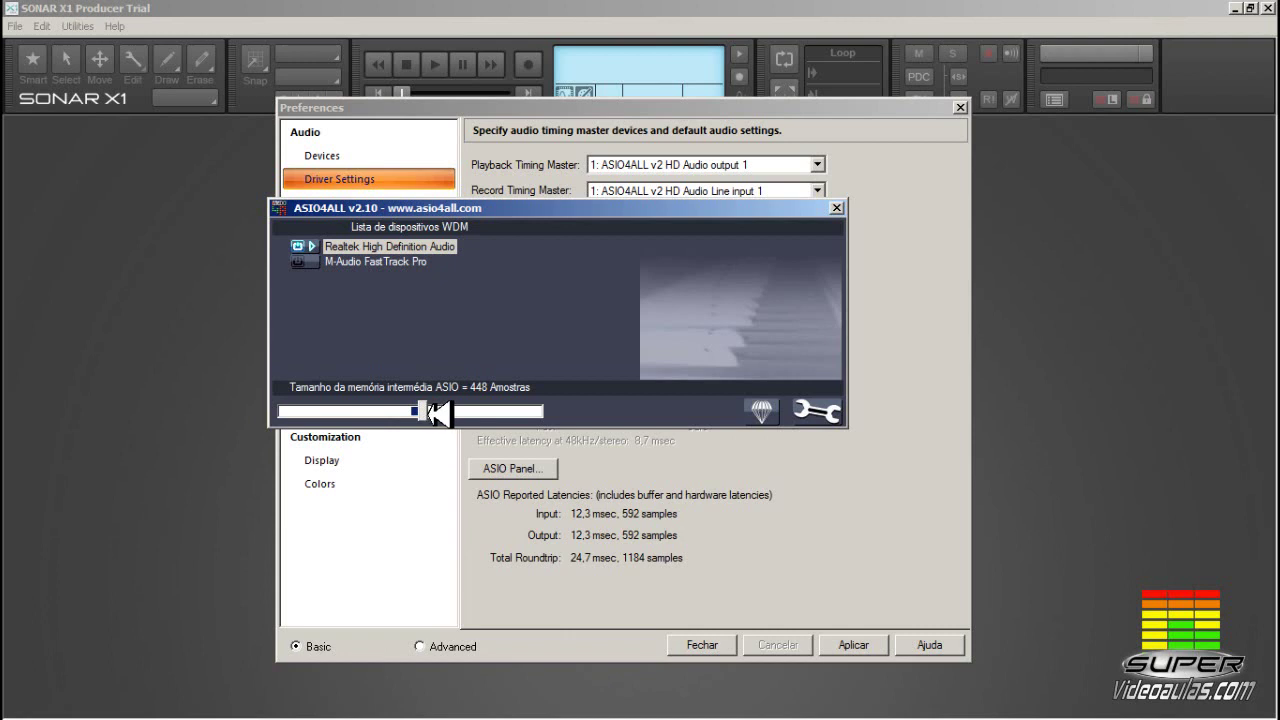
pyautogui.moveTo(437, 413); pyautogui.dragTo(545, 413)
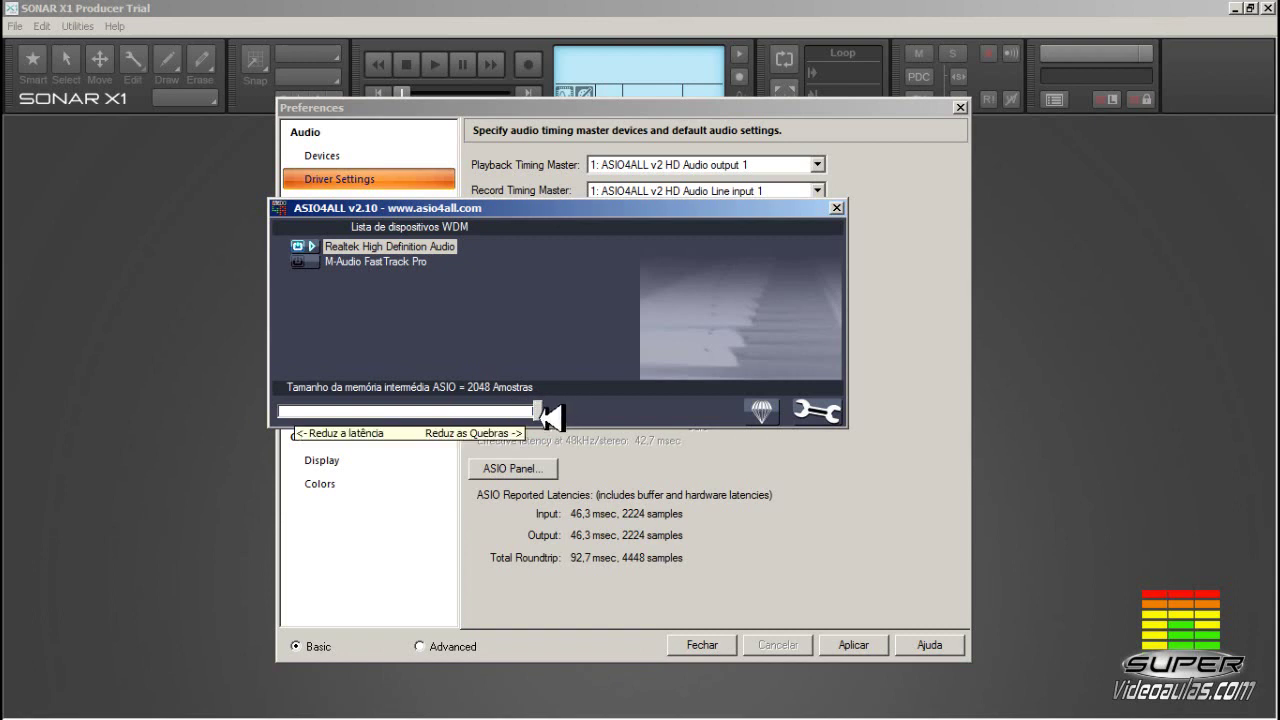
pyautogui.moveTo(548, 413); pyautogui.dragTo(444, 415)
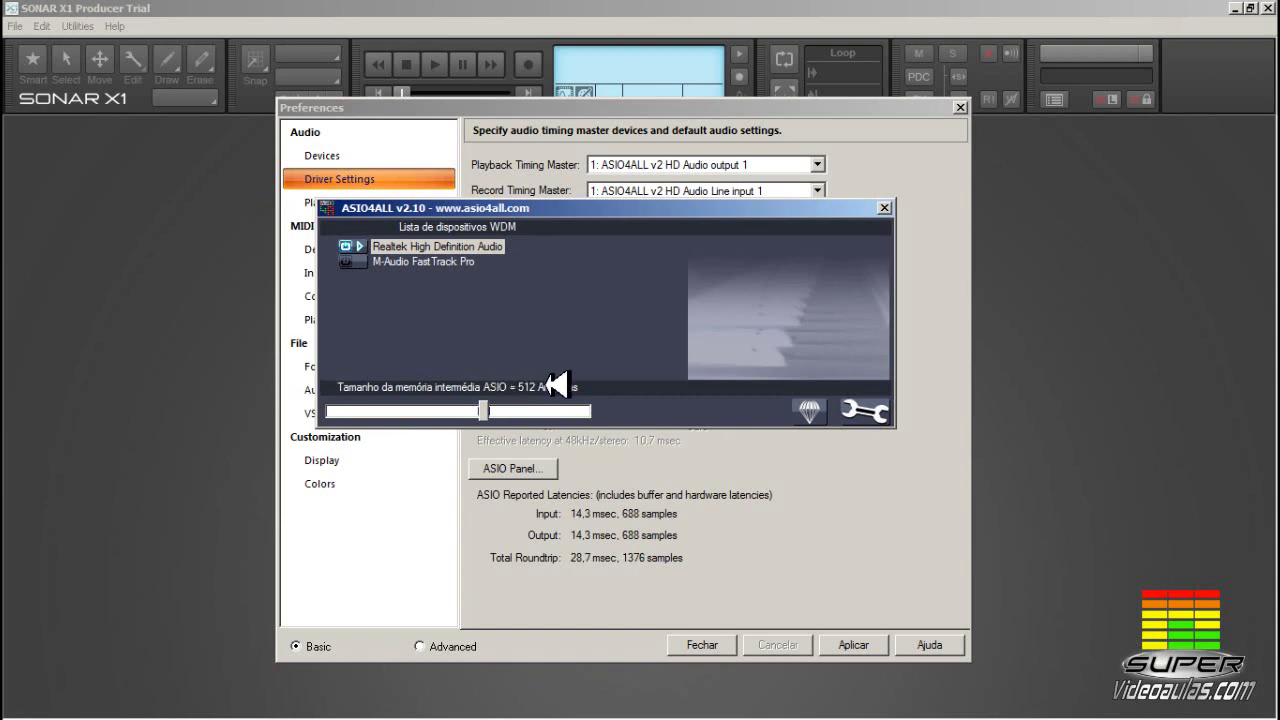
pyautogui.click(887, 207)
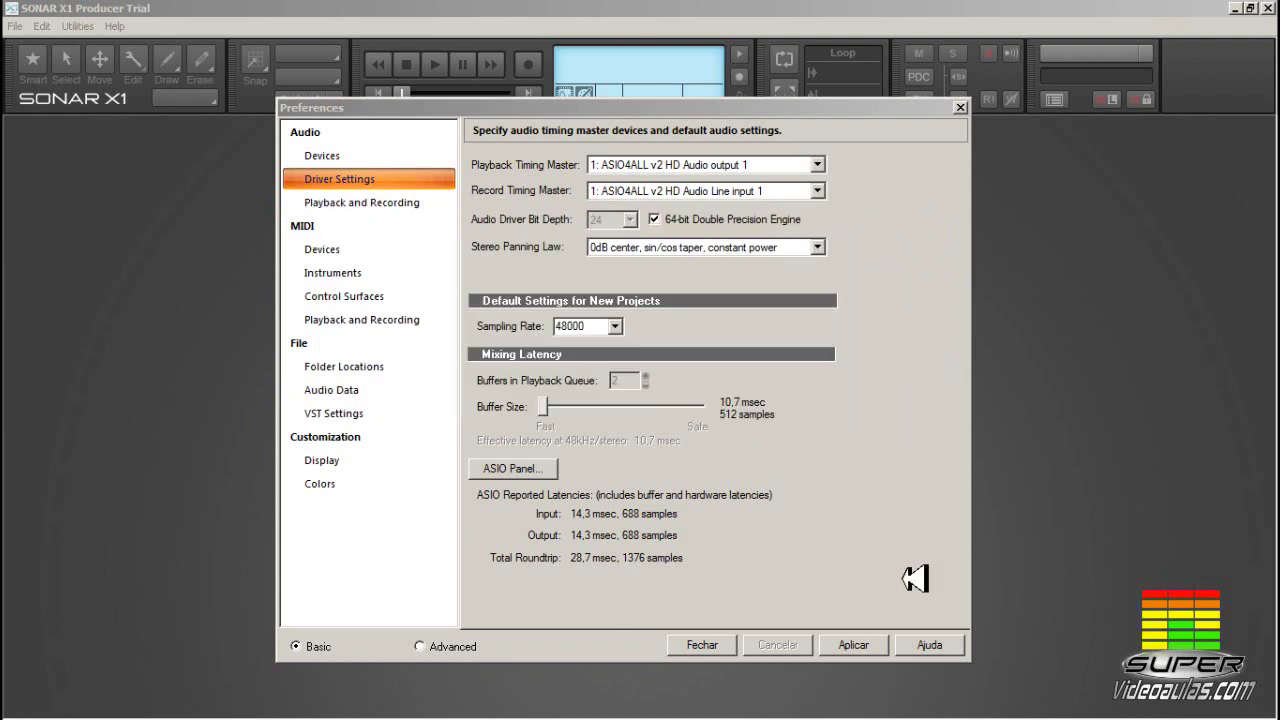
pyautogui.click(882, 645)
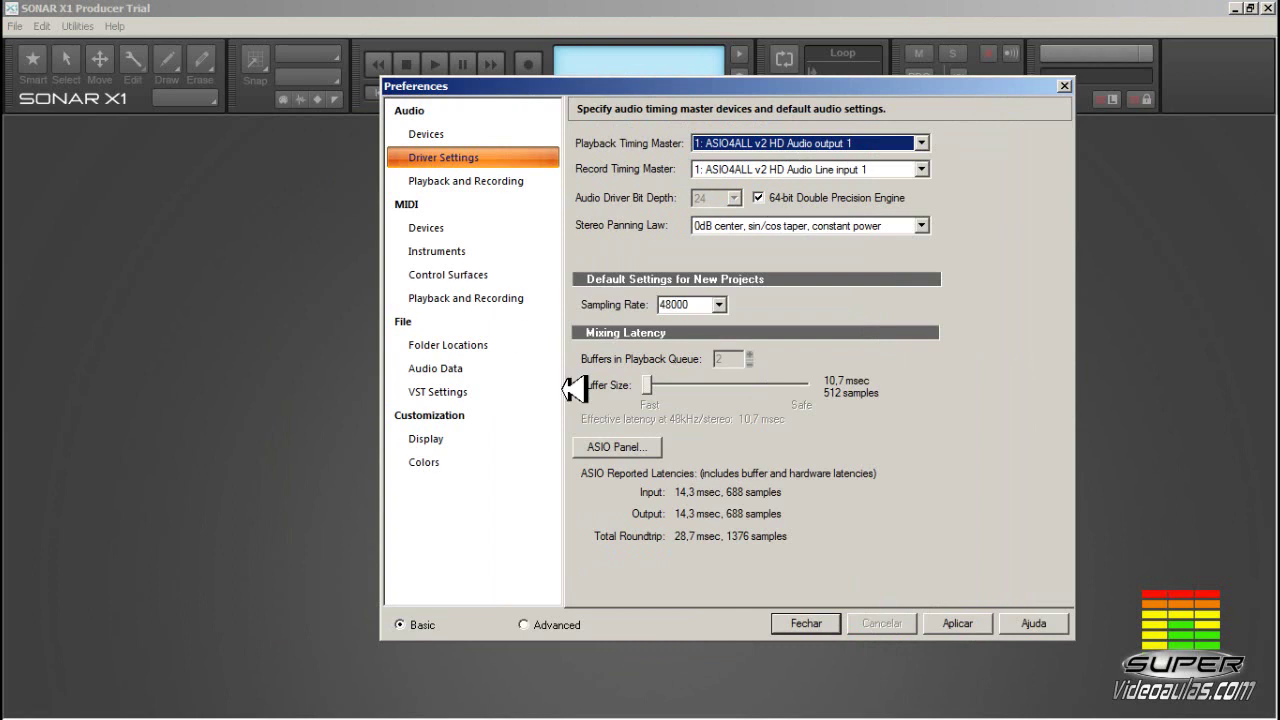
# Step: Enable the Fast Track Pro MIDI Out output in the MIDI device preferences, apply the change and close the preferences
pyautogui.click(426, 228)
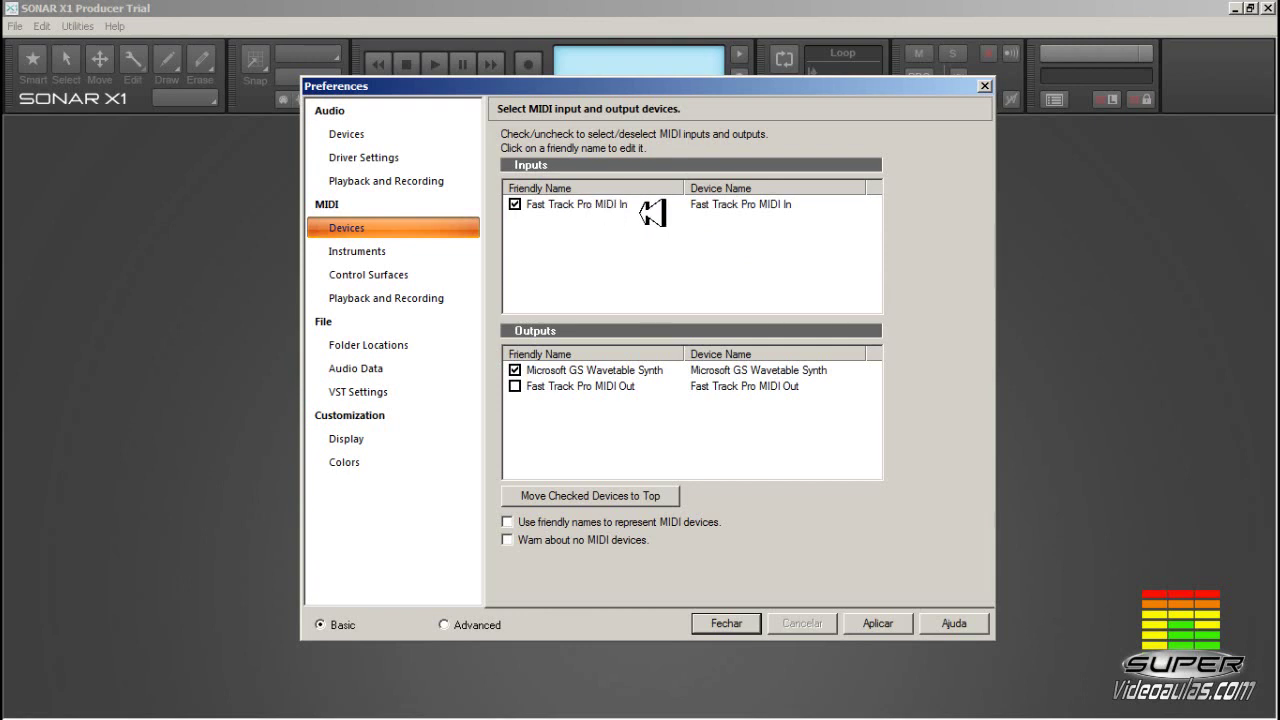
pyautogui.click(562, 370)
pyautogui.click(514, 386)
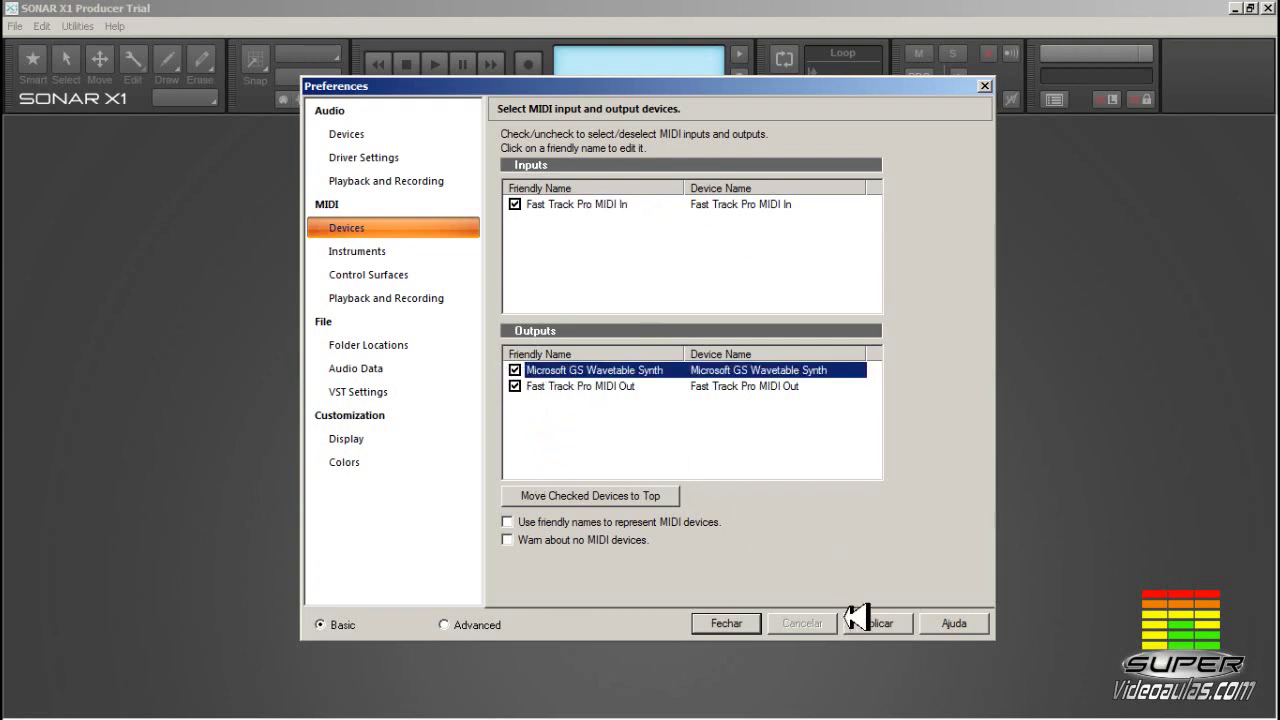
pyautogui.click(876, 622)
pyautogui.click(812, 622)
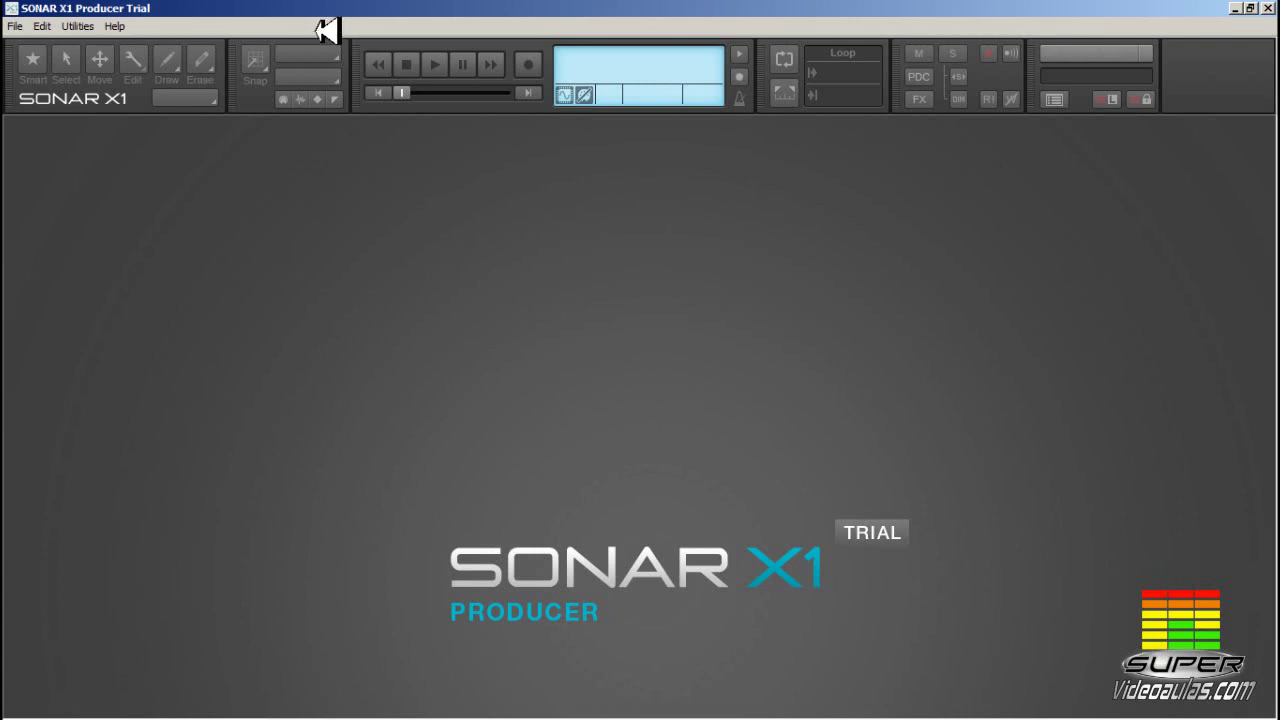
# Step: Create a new project named sdfasdf from the Normal template, storing its audio in its own folder
pyautogui.click(15, 26)
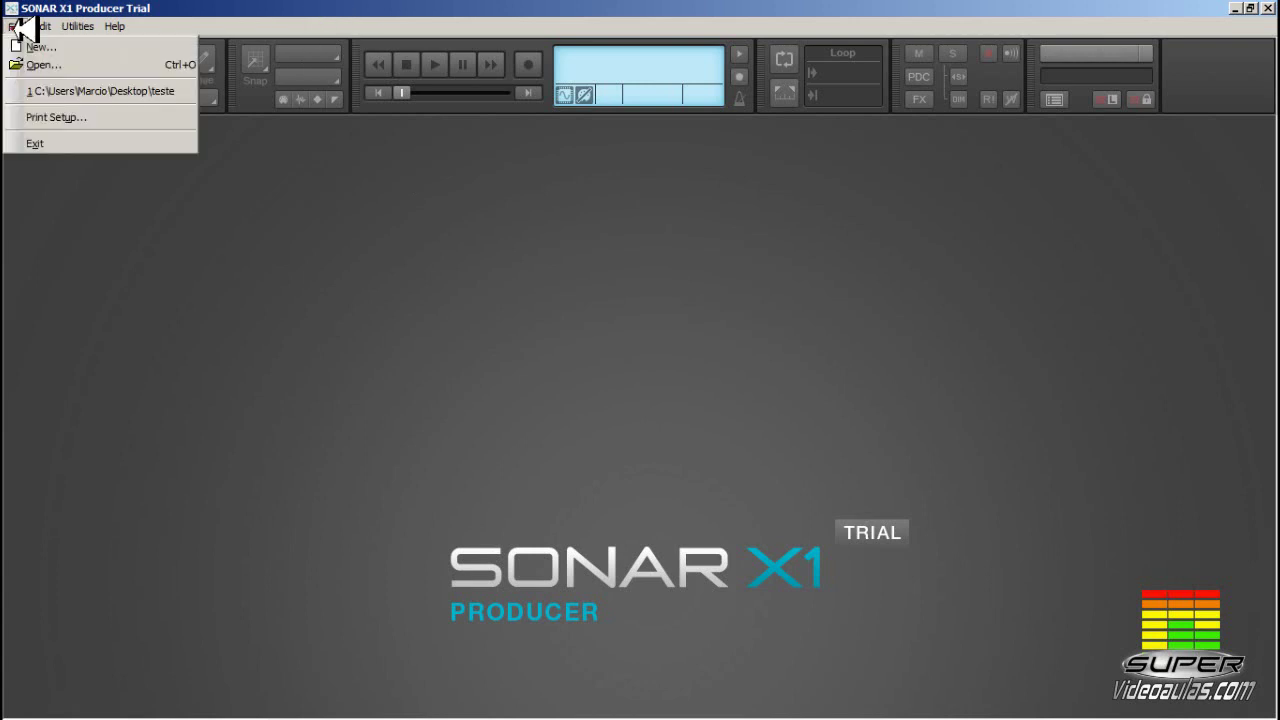
pyautogui.click(28, 40)
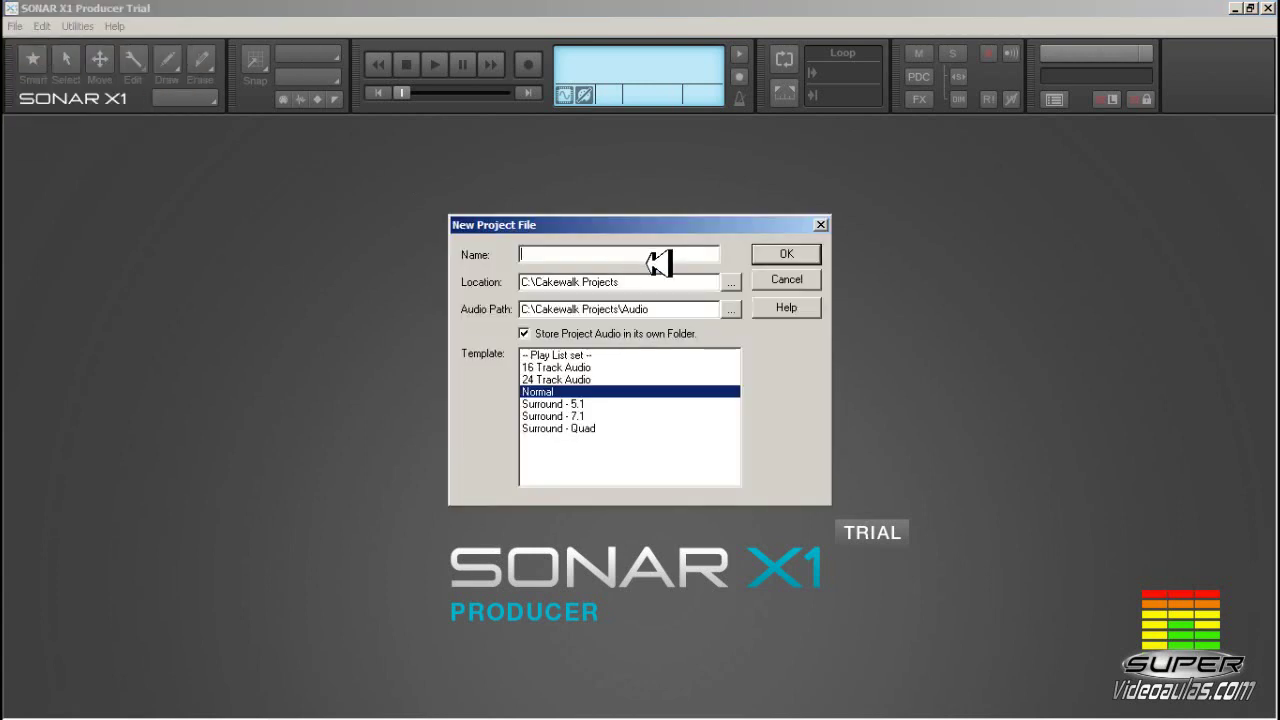
pyautogui.write('sifondo')
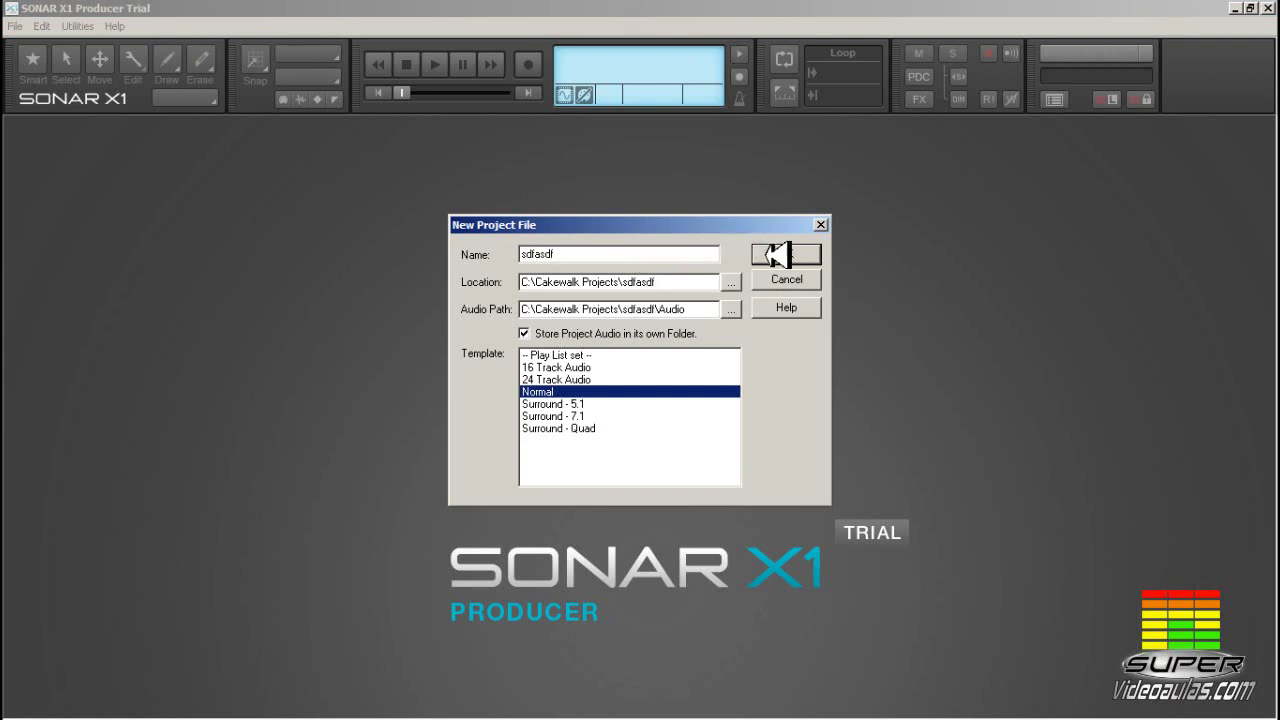
pyautogui.click(786, 253)
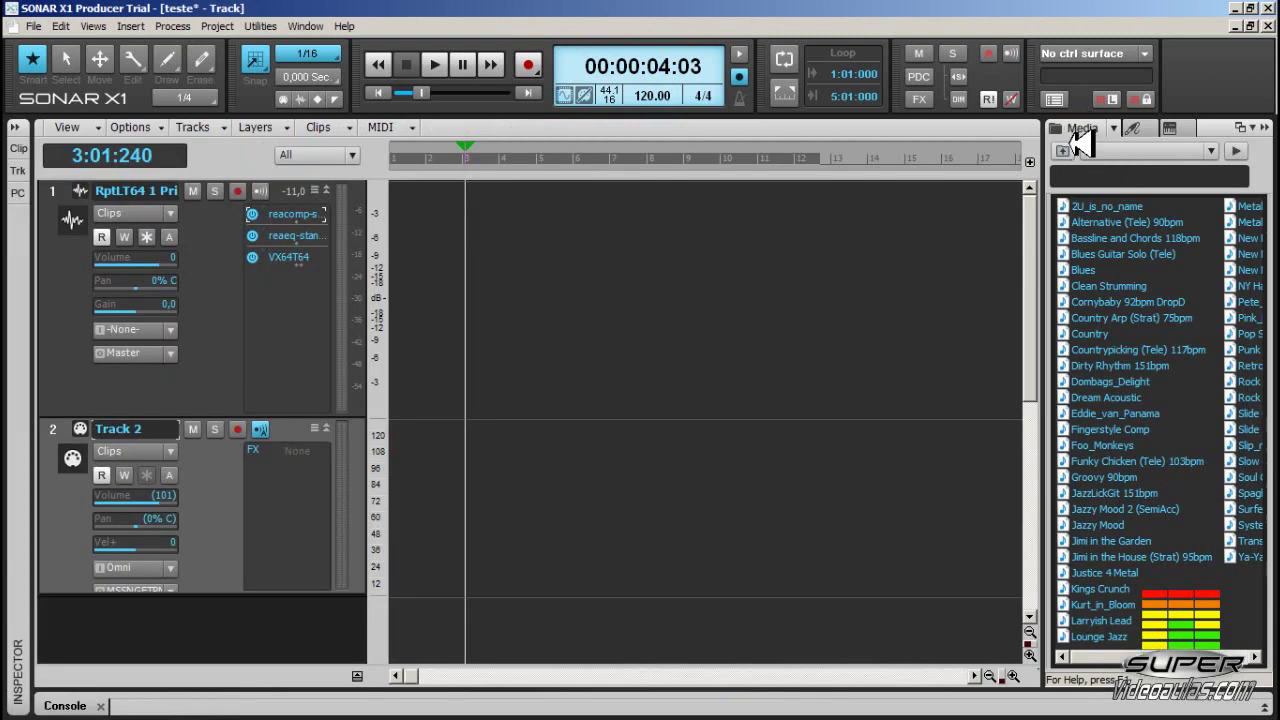
# Step: Browse the media files to the Bass Loops folder inside Loops and place the 8-Bass 90bpm loop on track 1
pyautogui.click(1078, 146)
pyautogui.click(1078, 146)
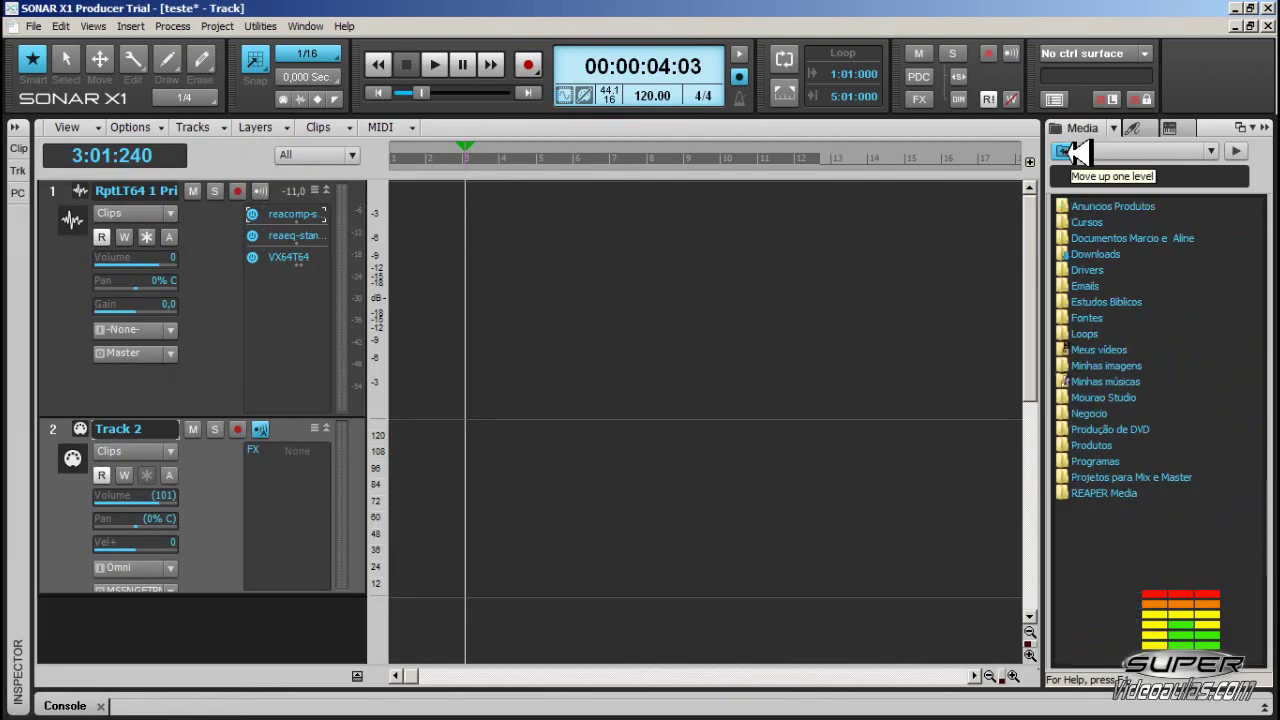
pyautogui.click(1078, 146)
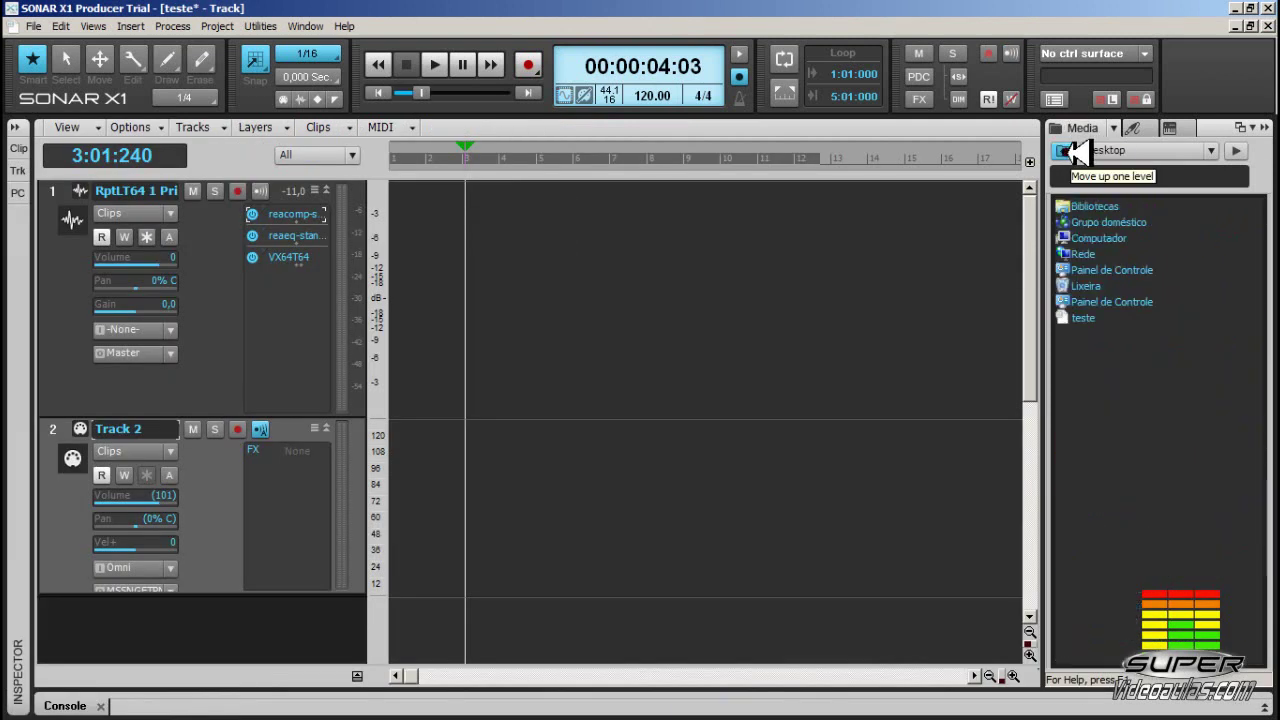
pyautogui.doubleClick(1092, 238)
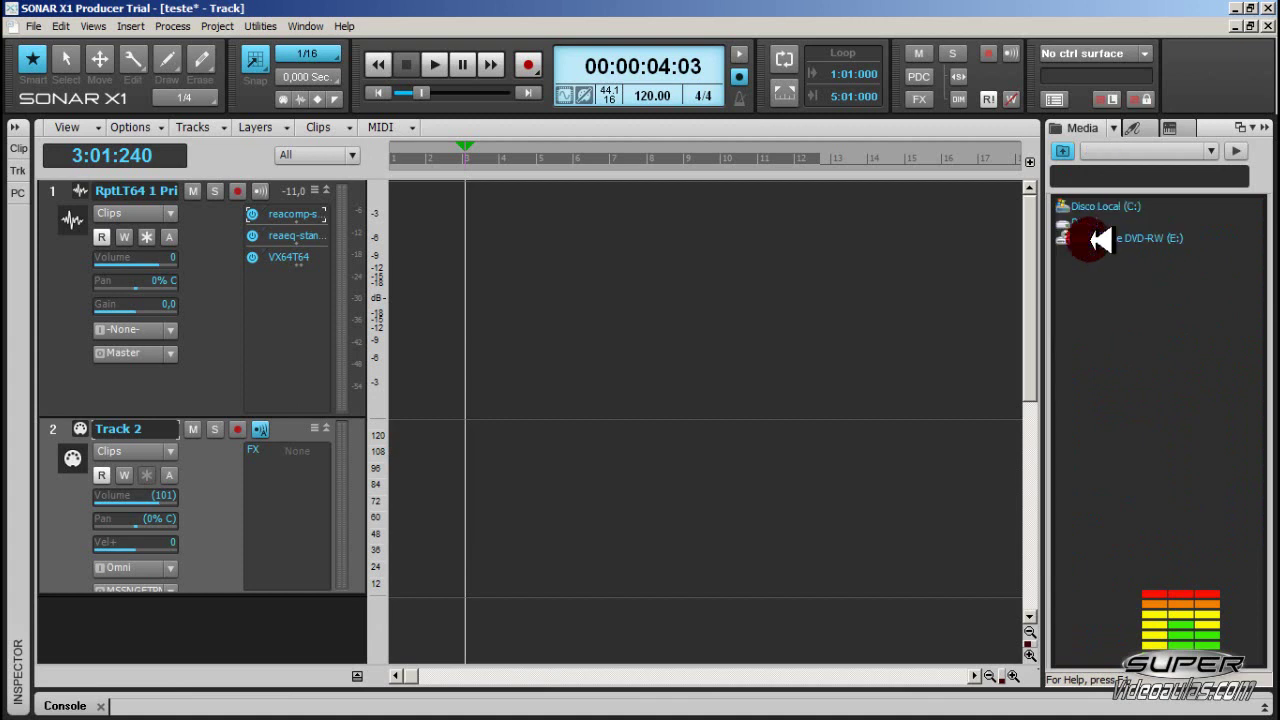
pyautogui.doubleClick(1095, 238)
pyautogui.doubleClick(1092, 335)
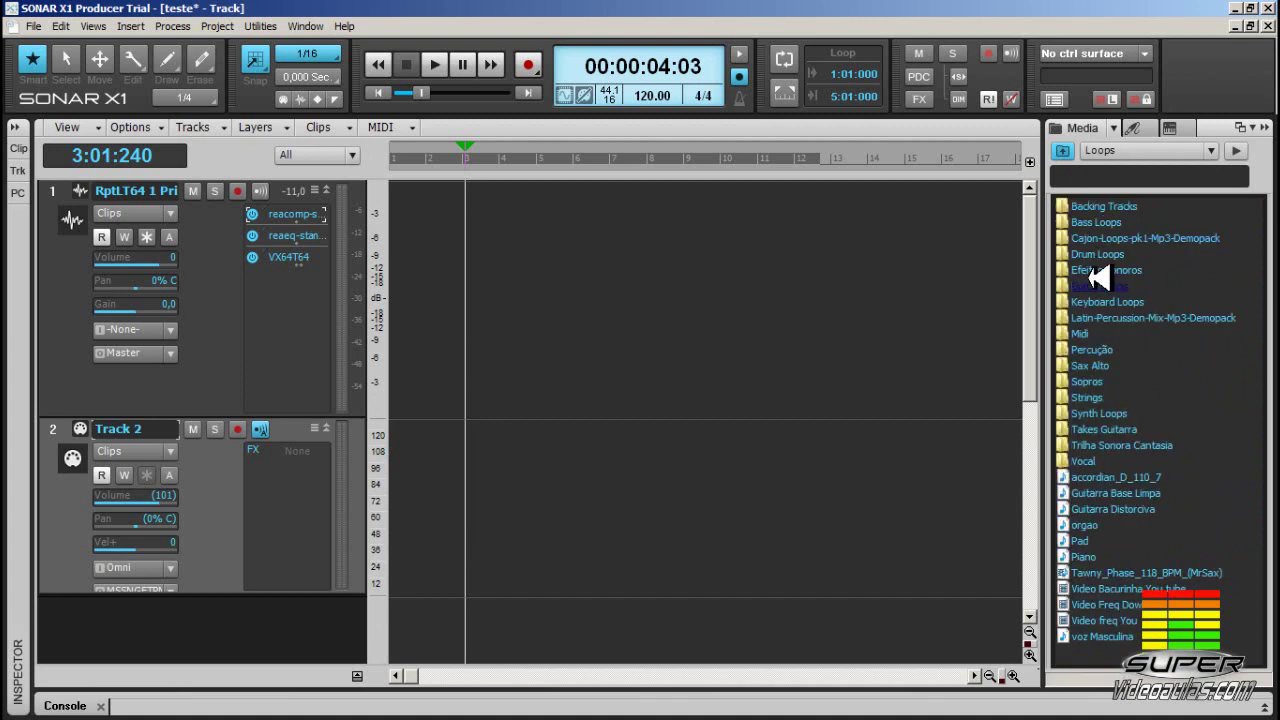
pyautogui.doubleClick(1105, 413)
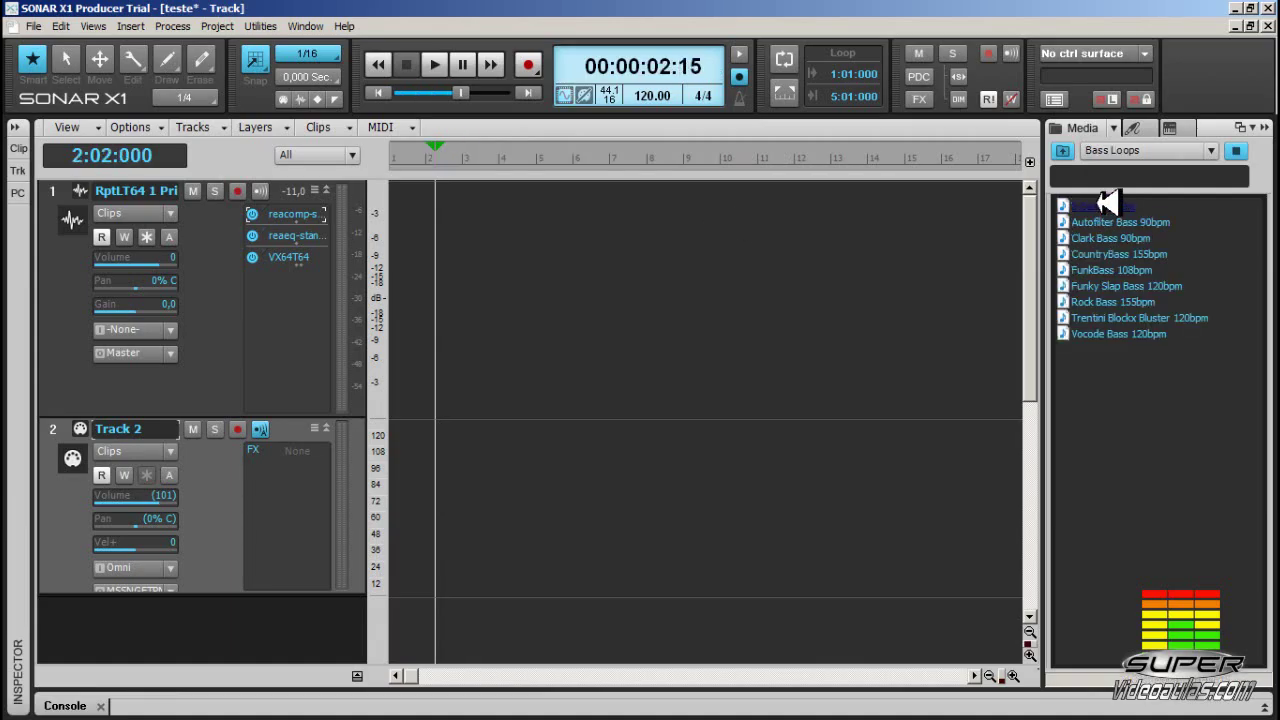
pyautogui.moveTo(1108, 203); pyautogui.dragTo(478, 268)
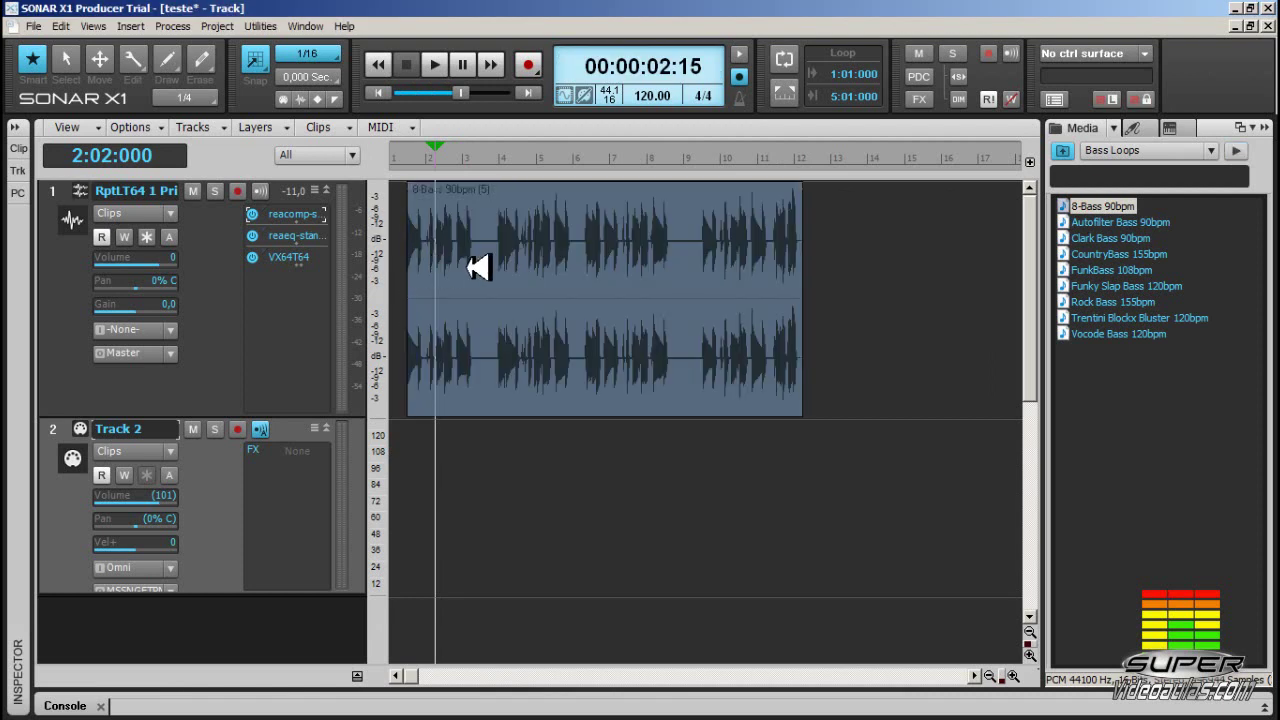
# Step: Play the bass loop from 2:01:000, lower track 1's volume to -3,7 during playback, and stop
pyautogui.click(413, 152)
pyautogui.press('space')
pyautogui.press('space')
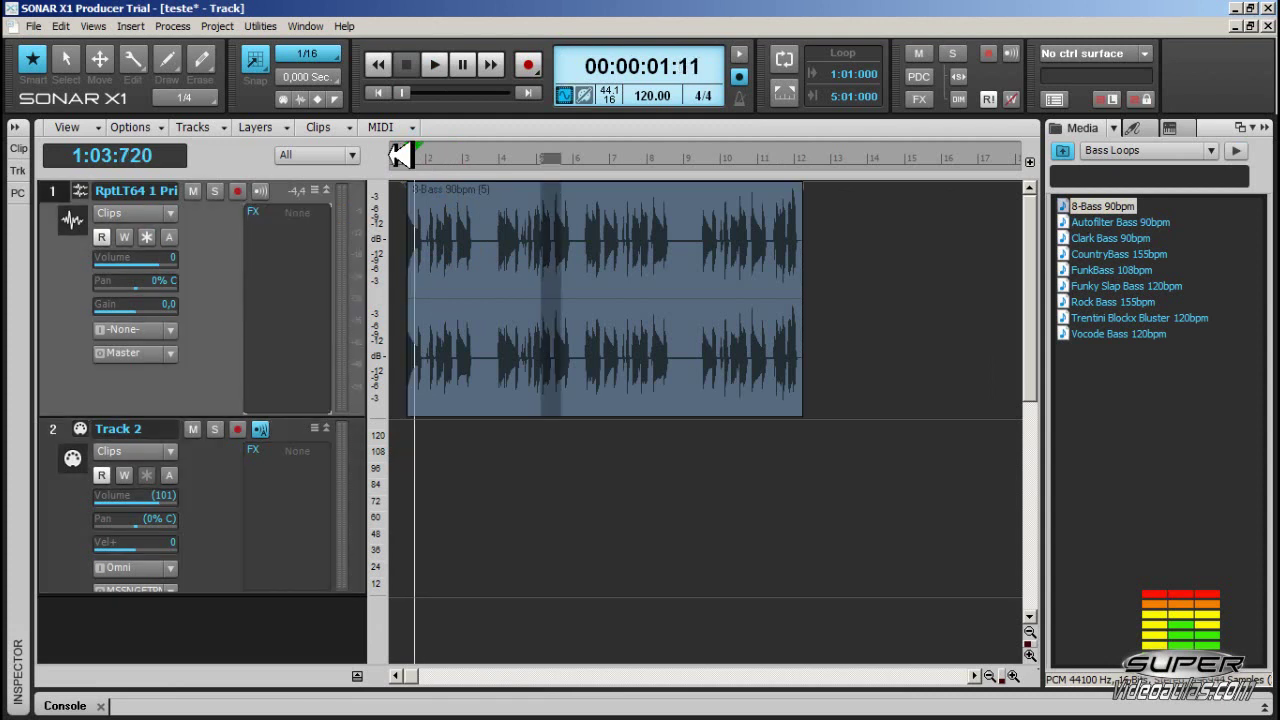
pyautogui.click(429, 152)
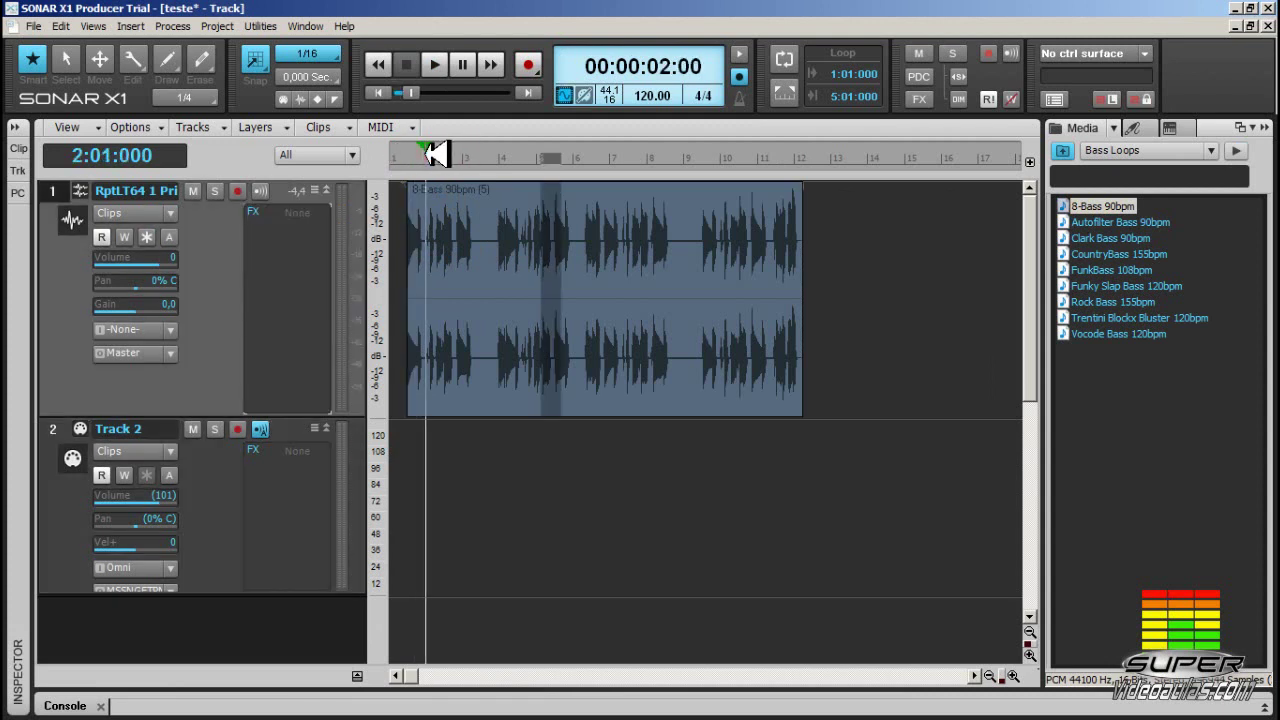
pyautogui.press('space')
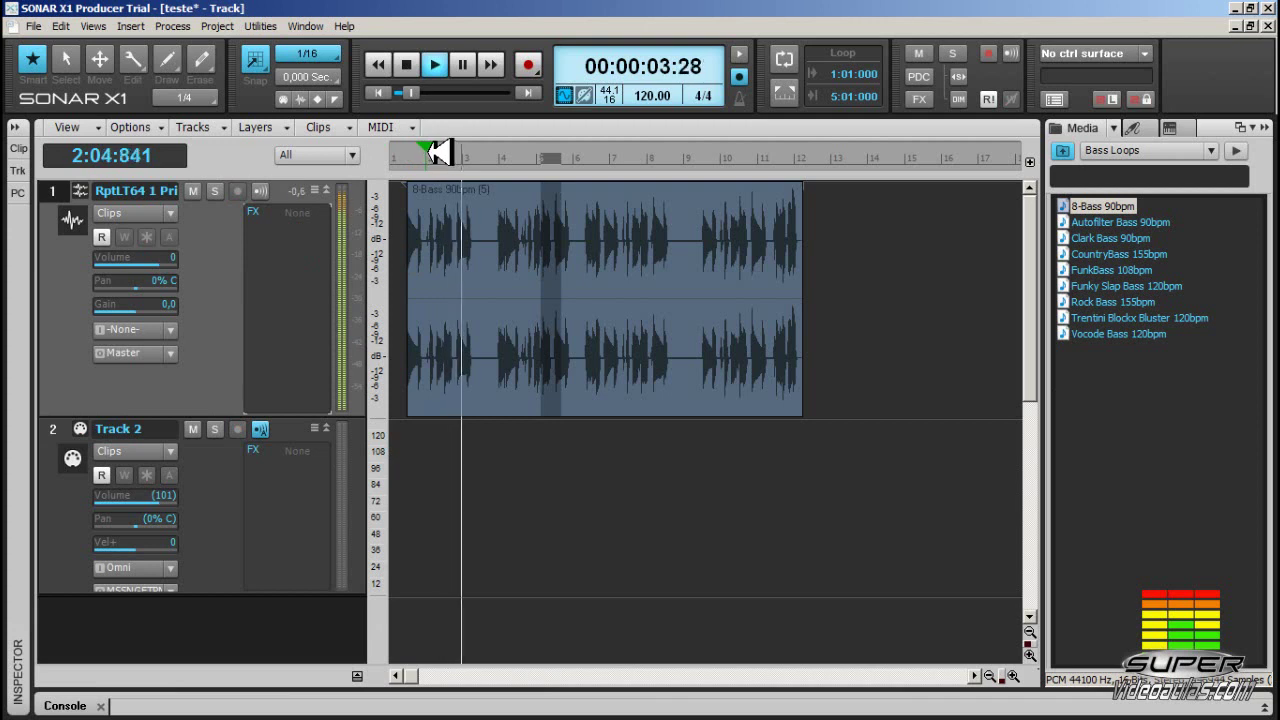
pyautogui.moveTo(172, 270); pyautogui.dragTo(166, 262)
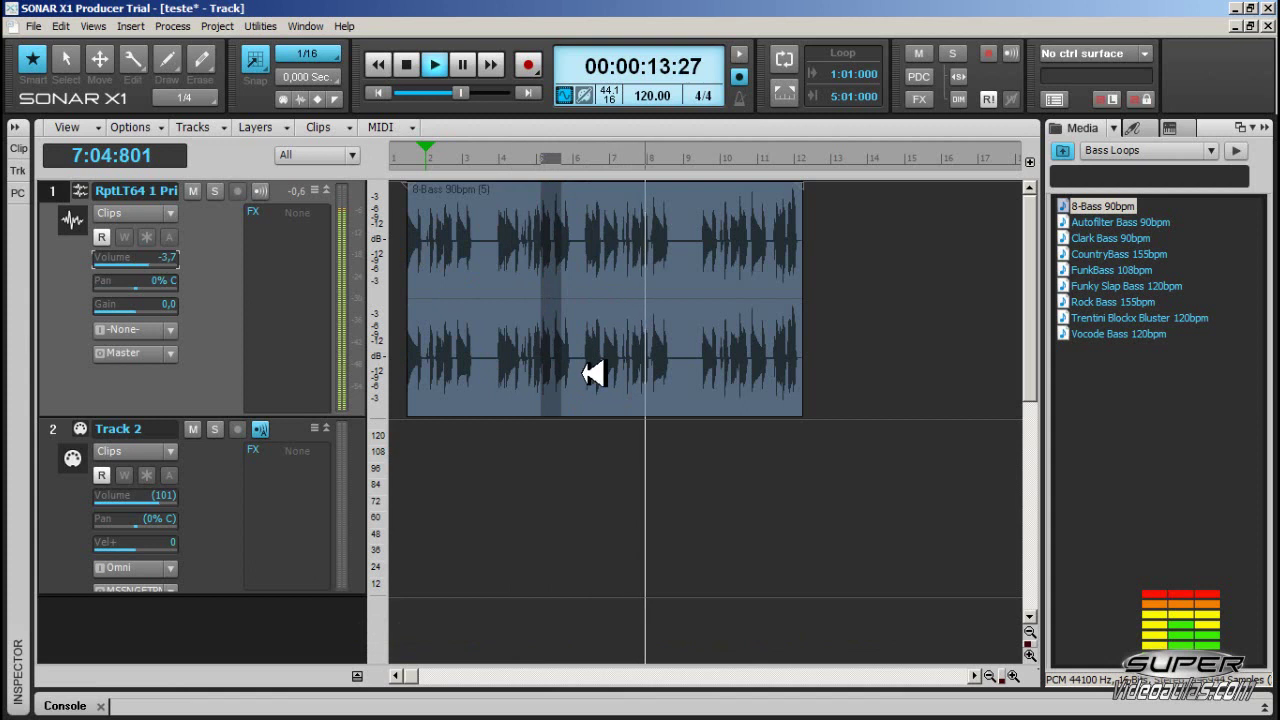
pyautogui.press('space')
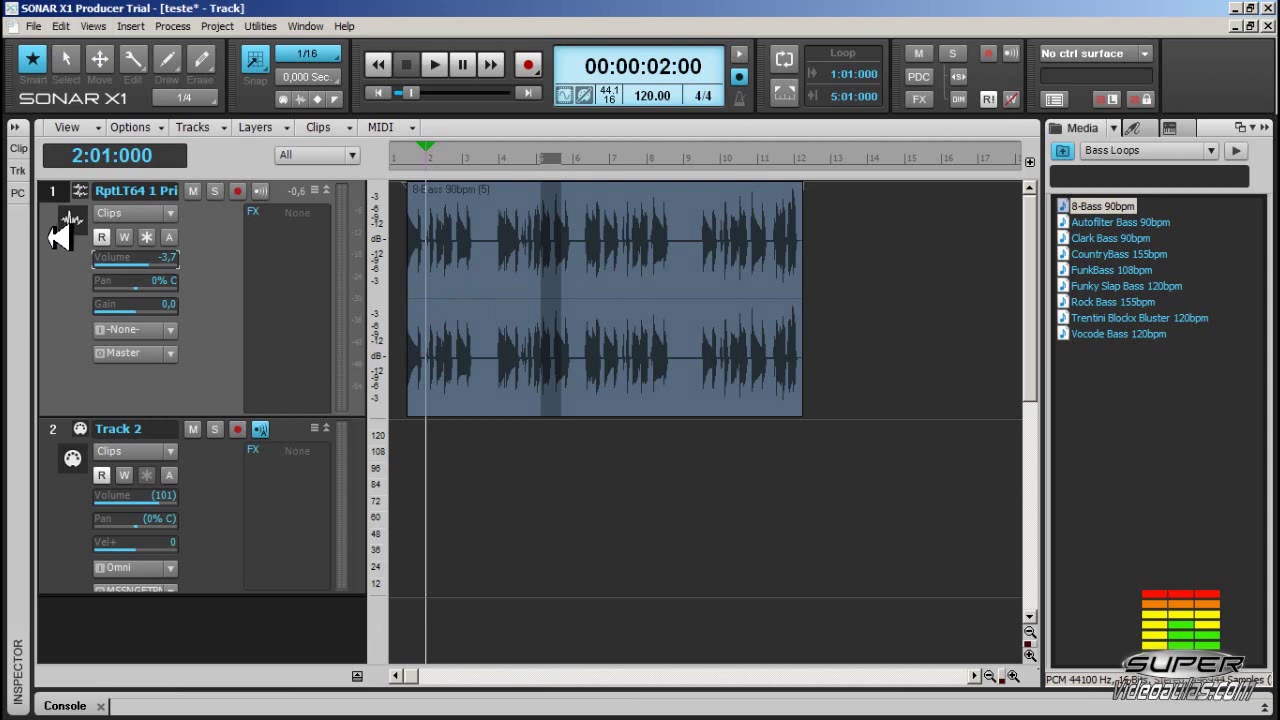
# Step: Review the audio driver settings and the audio playback and recording options in the preferences, and close them
pyautogui.press('p')
pyautogui.click(435, 152)
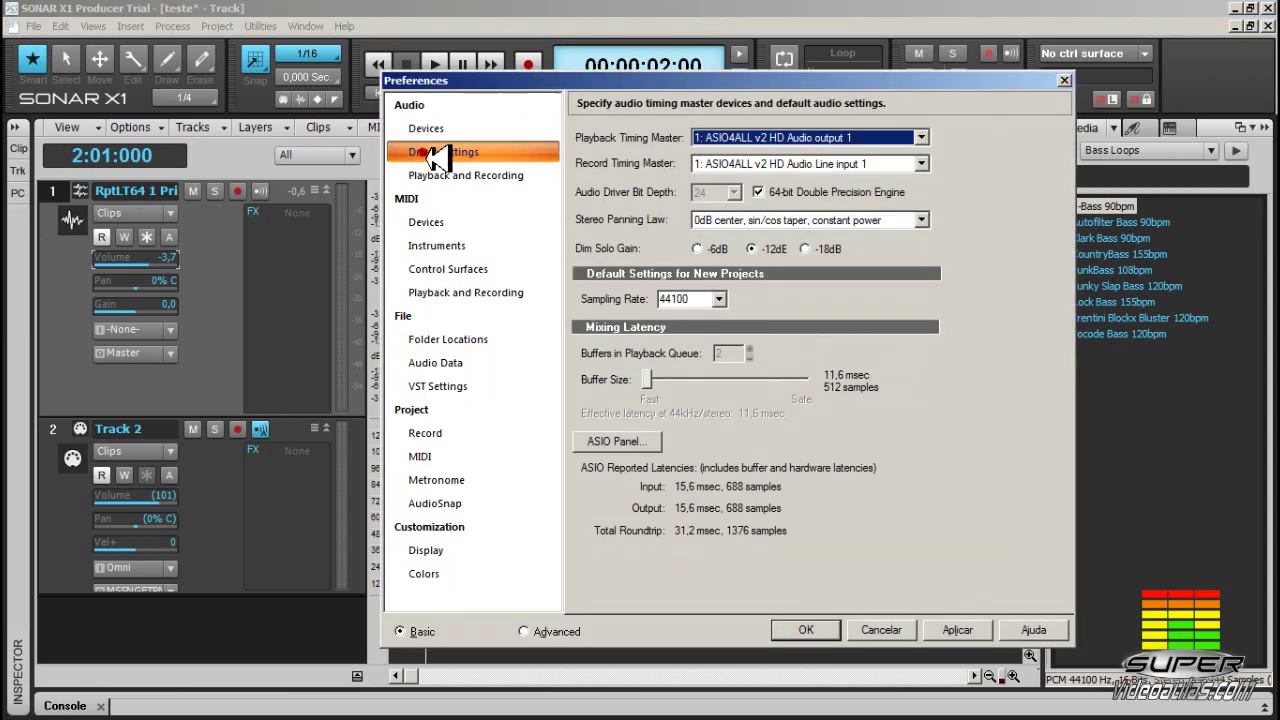
pyautogui.click(468, 178)
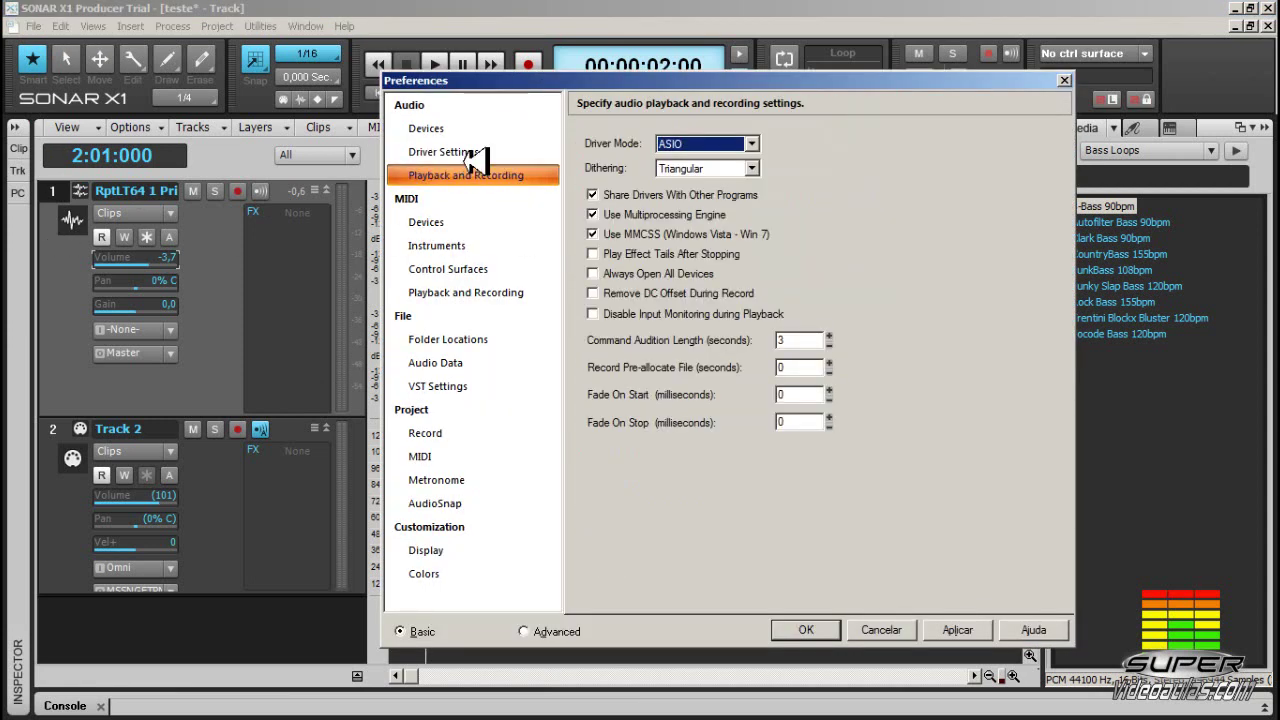
pyautogui.click(483, 153)
pyautogui.click(957, 630)
pyautogui.click(872, 630)
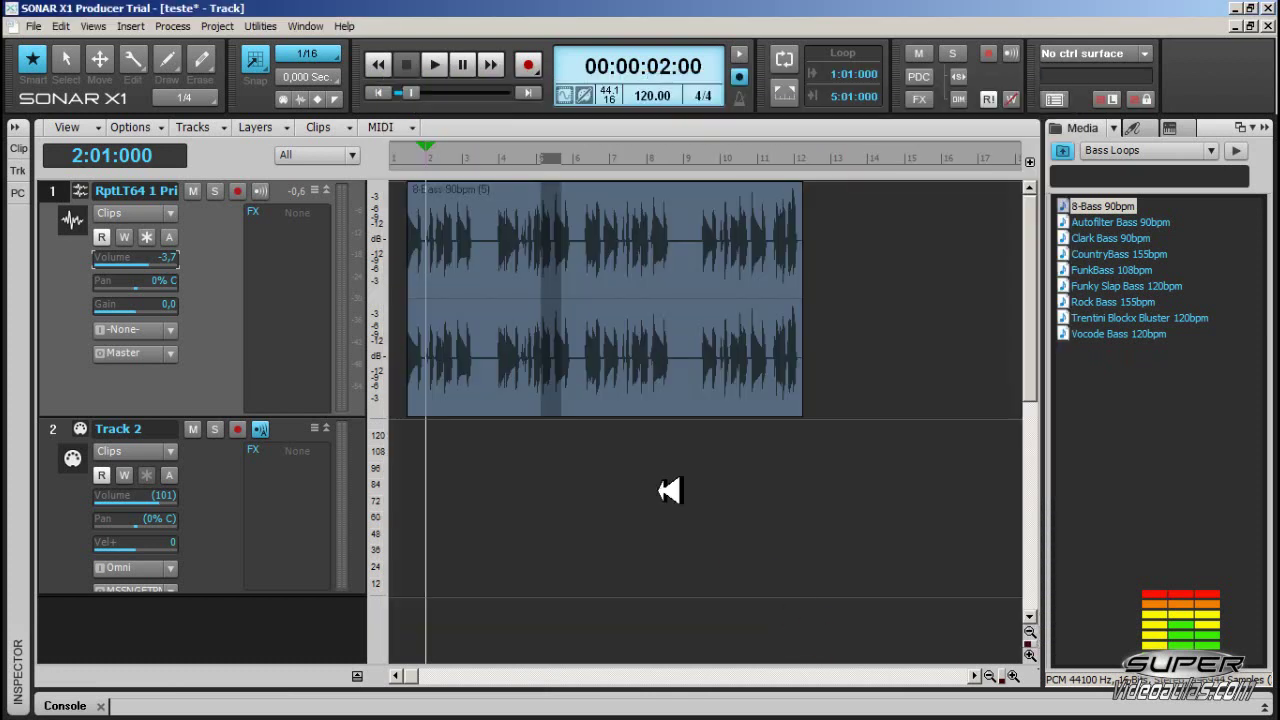
# Step: Play the bass loop on track 1 starting from 2:02:480
pyautogui.click(441, 155)
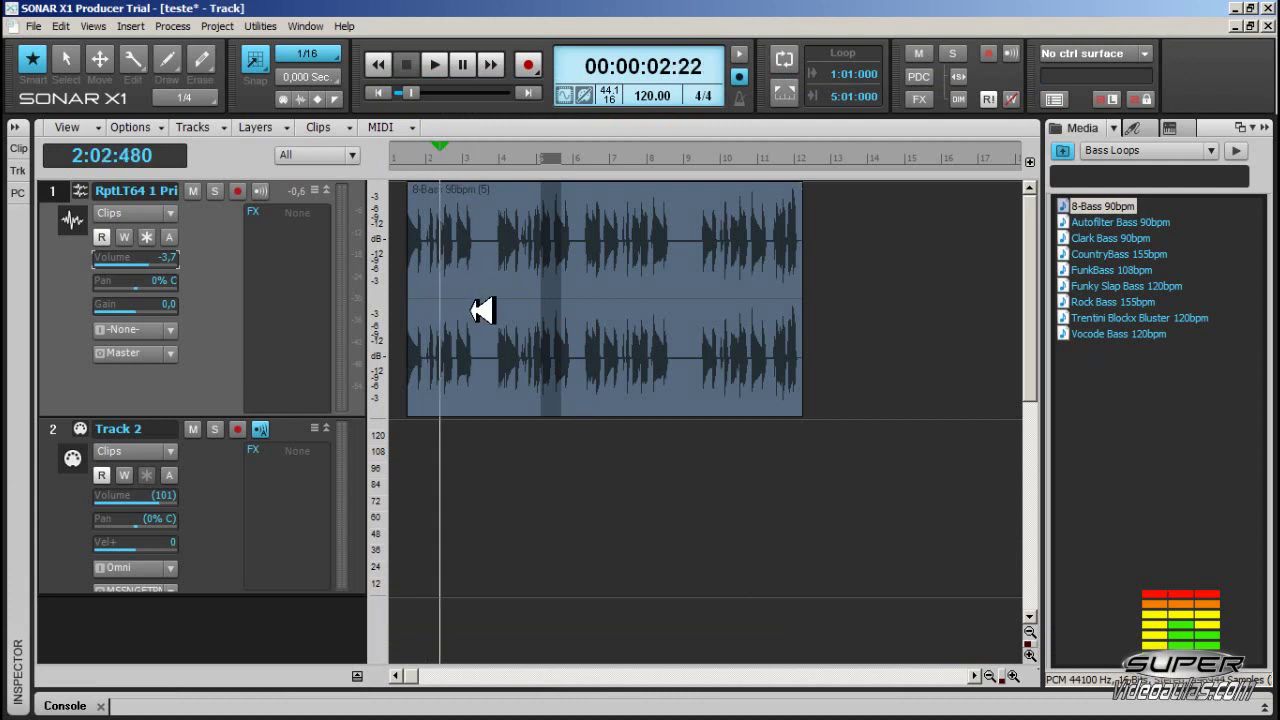
pyautogui.press('space')
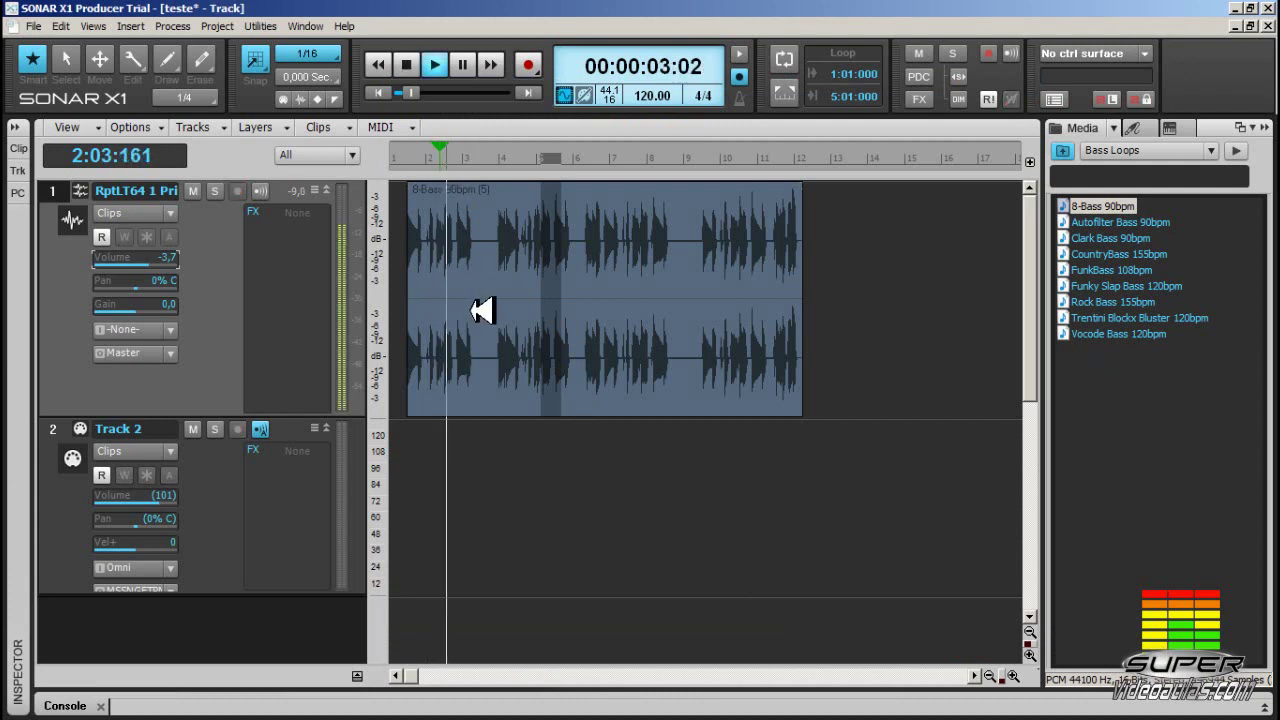